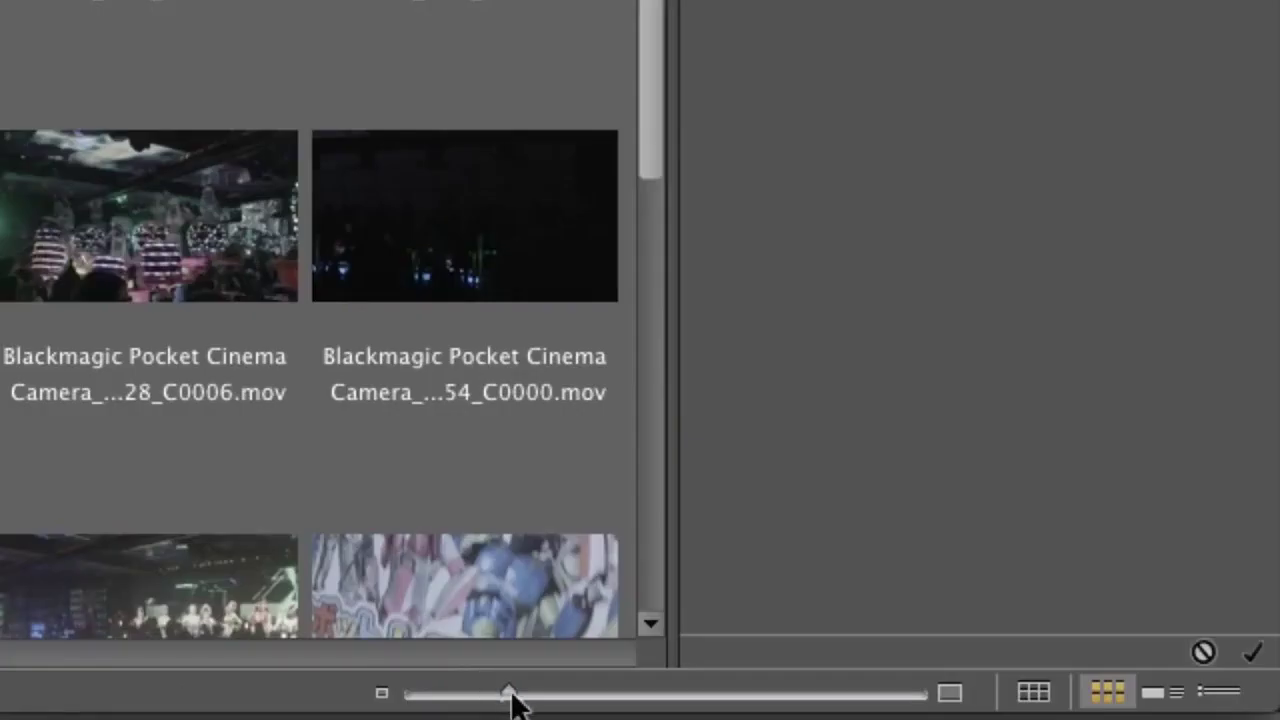
Step: Enlarge the Transfer03 clip thumbnails to the largest size, one clip per row
drag(1022, 711, 1035, 711)
drag(552, 705, 882, 703)
Step: Play clip 1621_C0000 in the Preview panel, then shrink thumbnails to five per row
drag(1147, 711, 1165, 711)
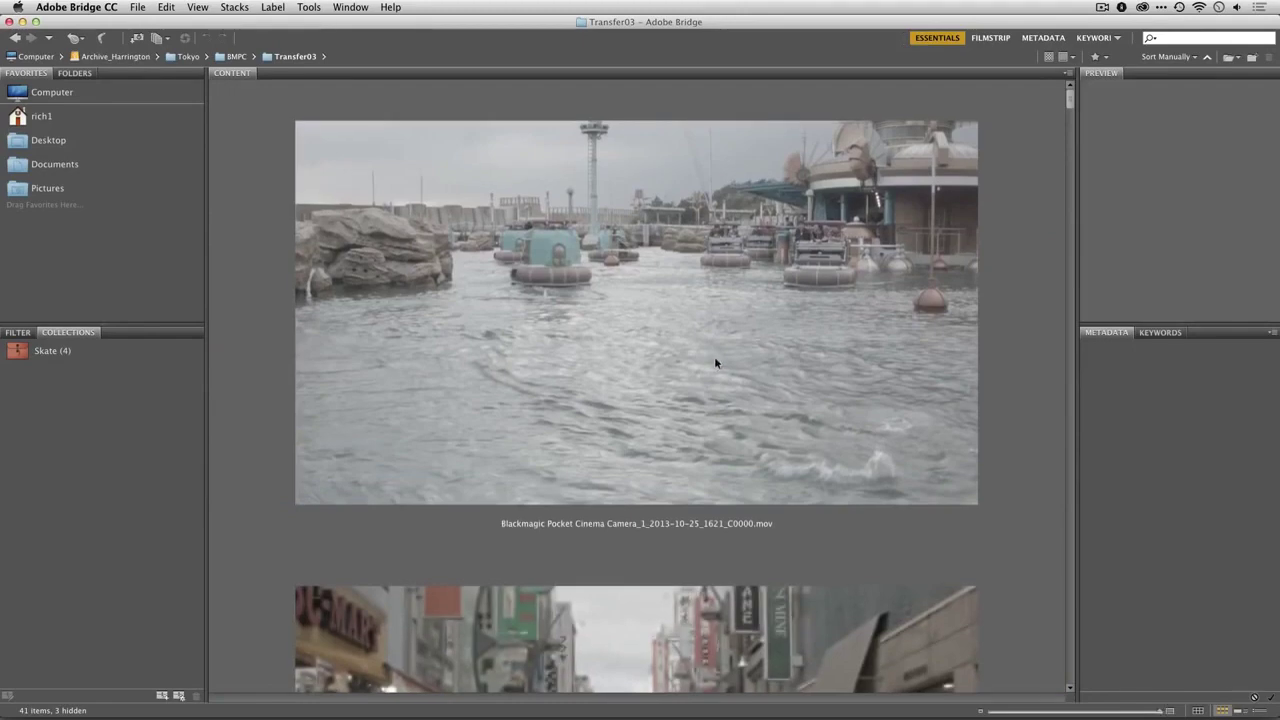
click(614, 331)
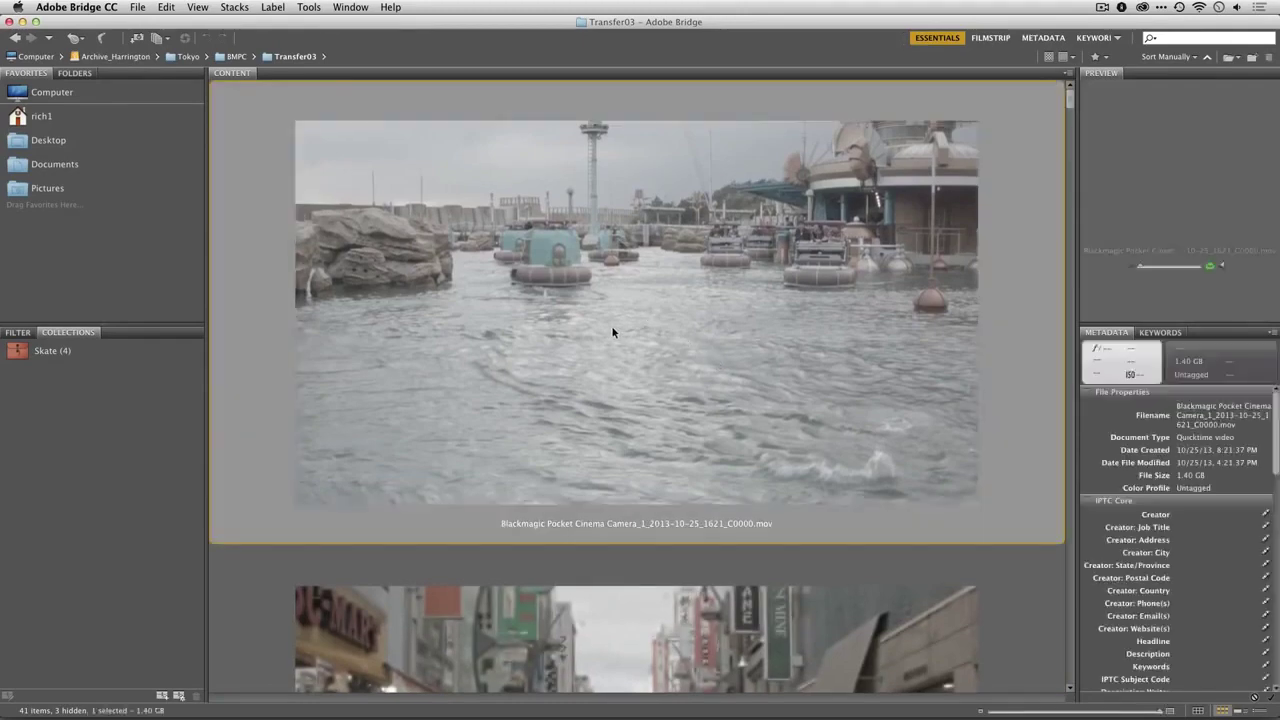
click(1128, 264)
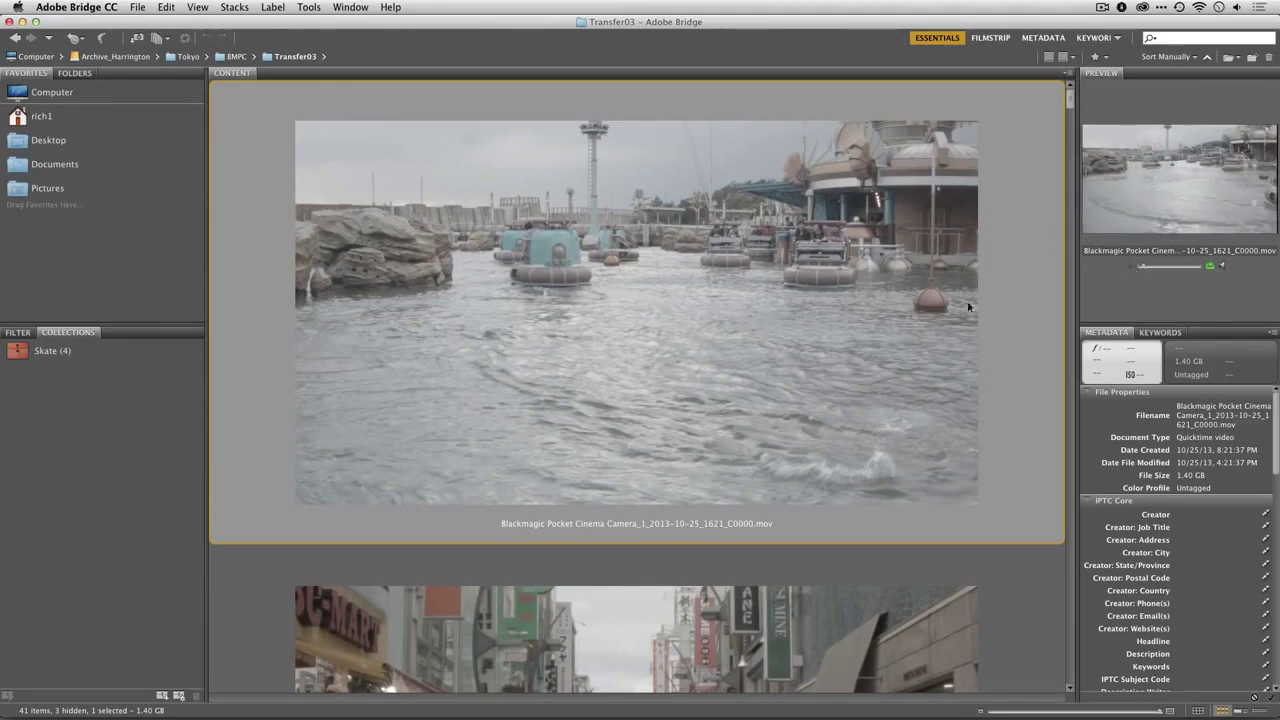
drag(1157, 712, 1048, 710)
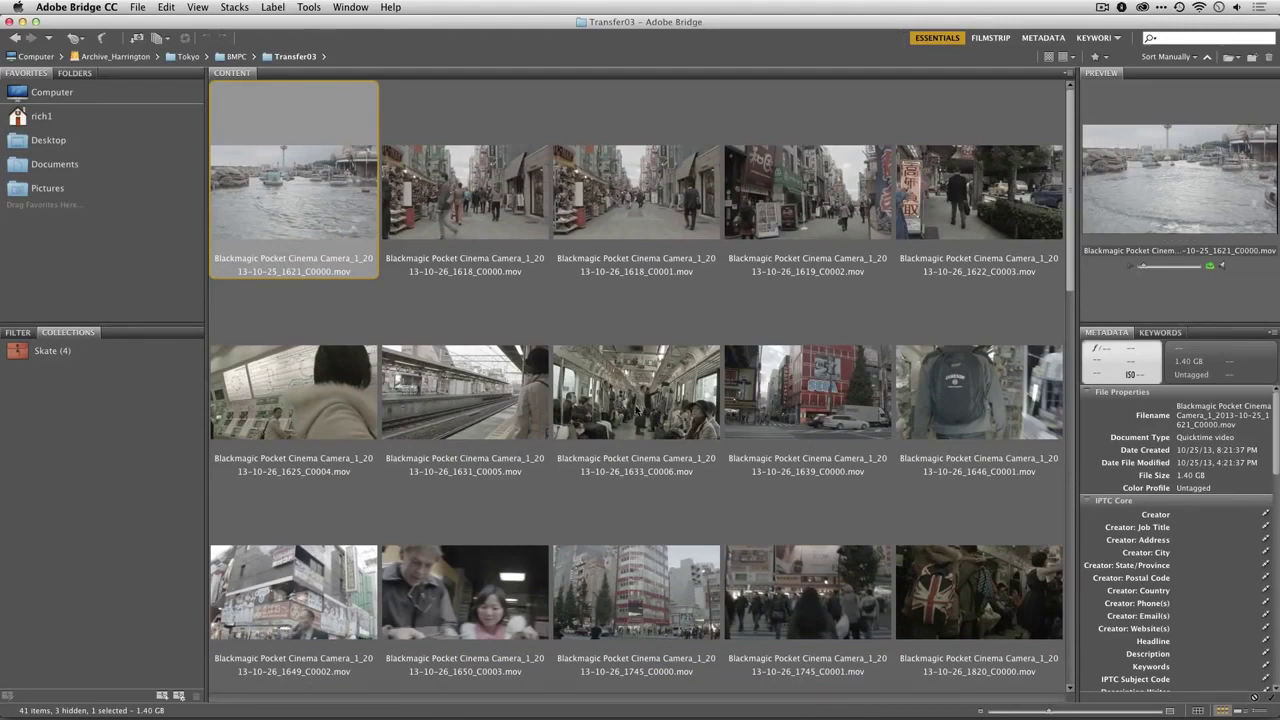
Step: Preview clip 1618_C0000 and give it a four-star rating from the Label menu
click(443, 212)
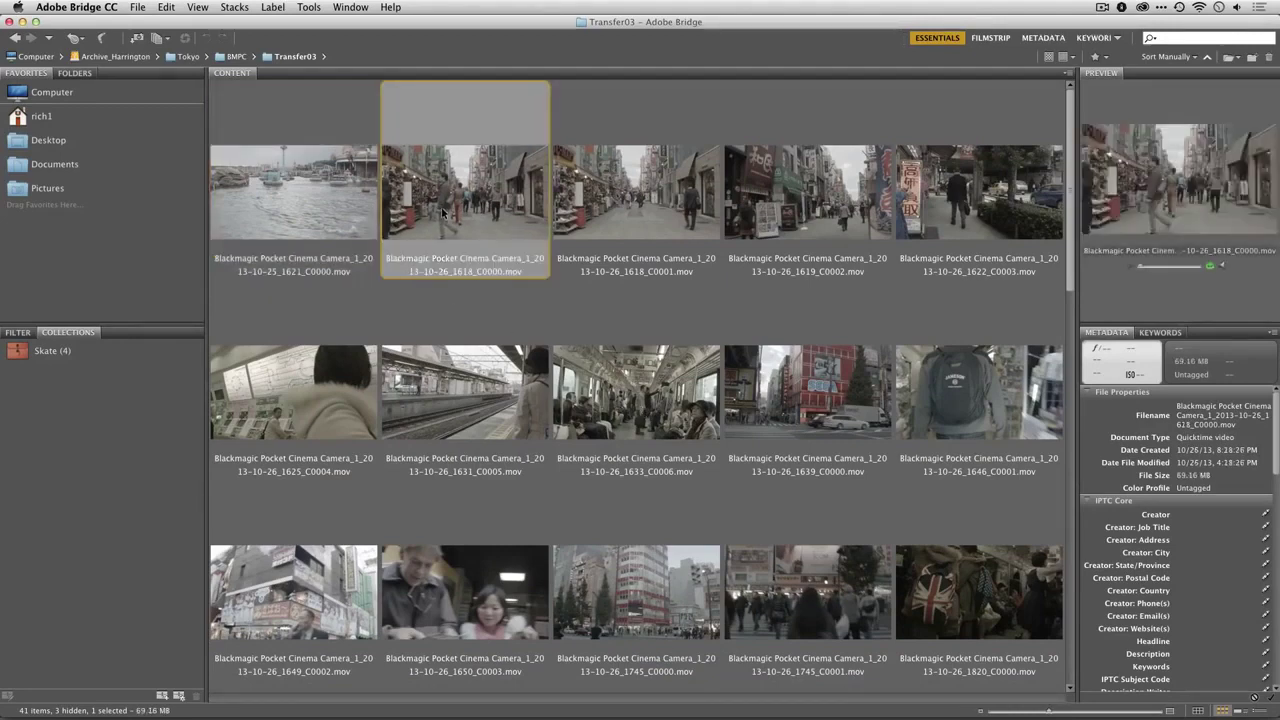
click(1131, 266)
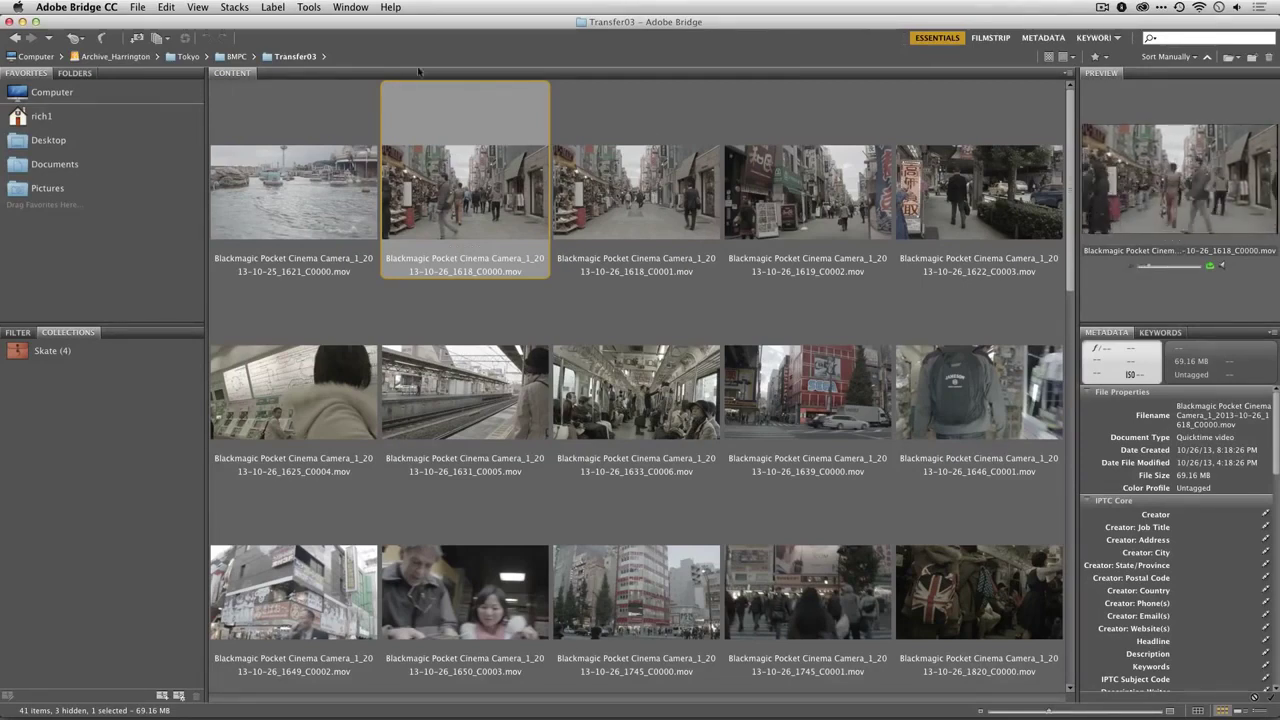
click(273, 7)
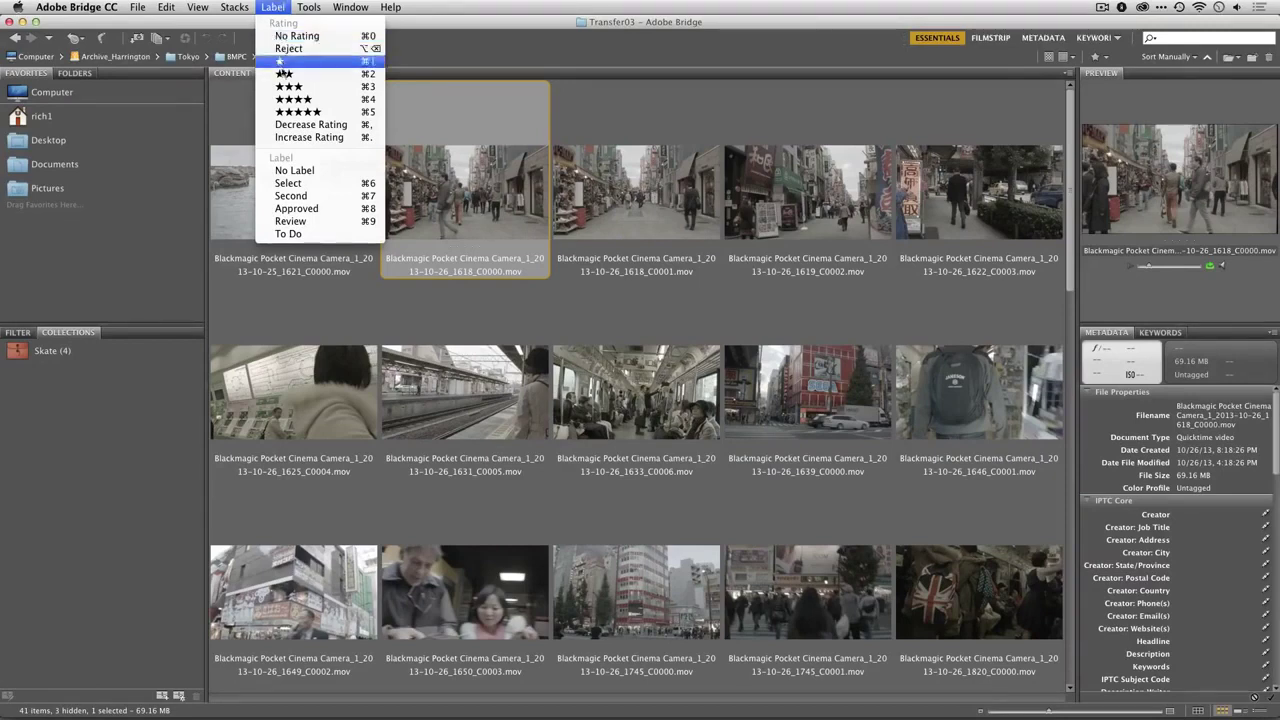
click(292, 99)
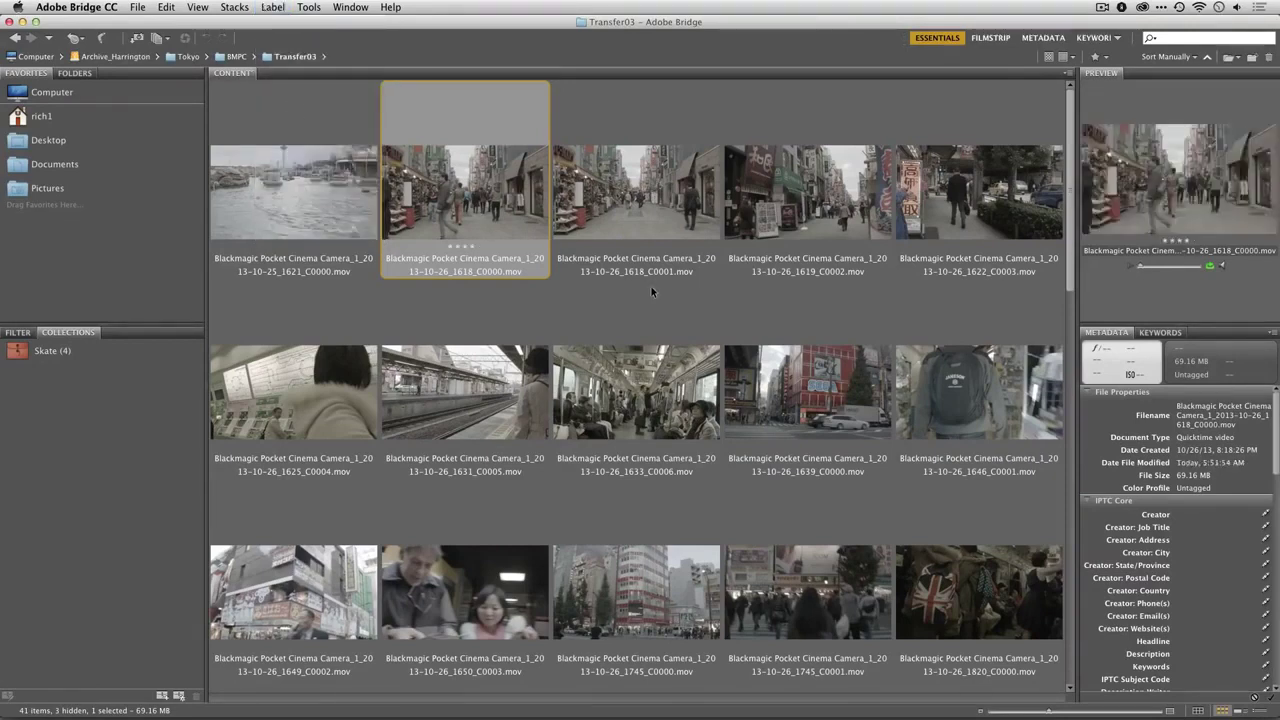
Step: Give 1618_C0001 three stars and 1619_C0002 five stars with Cmd+3 and Cmd+5
click(655, 225)
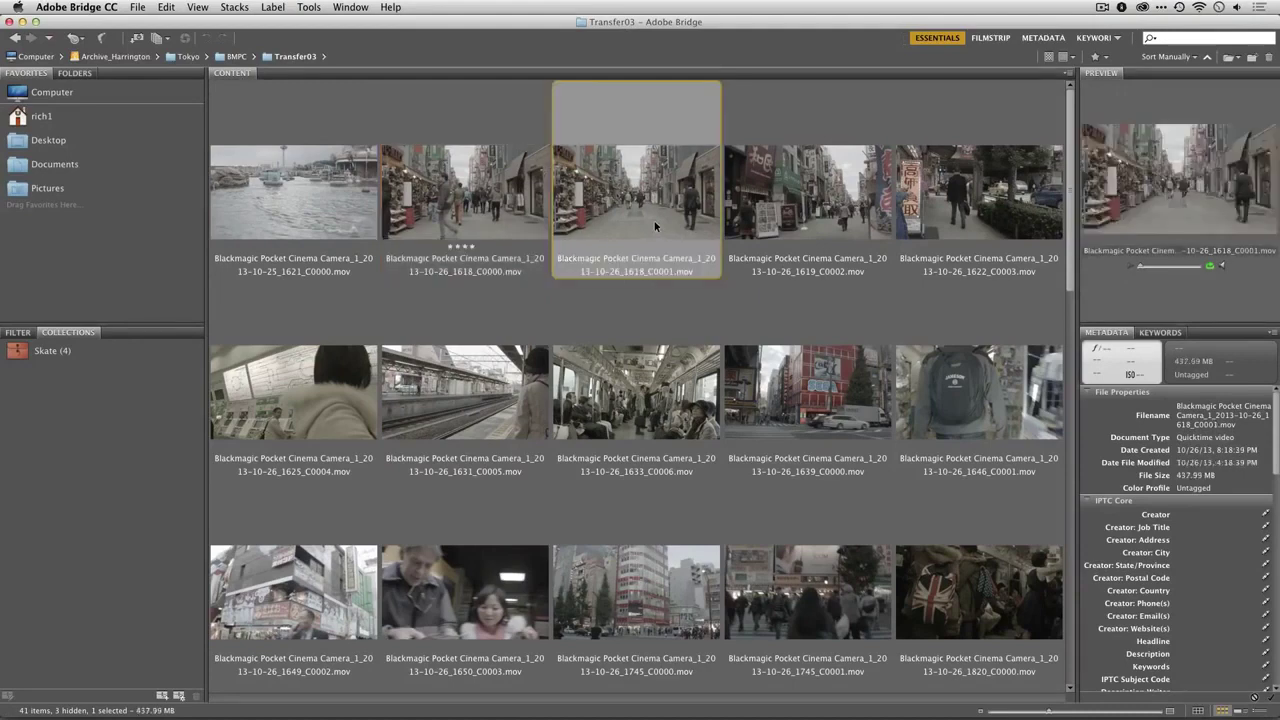
key(super+3)
click(837, 226)
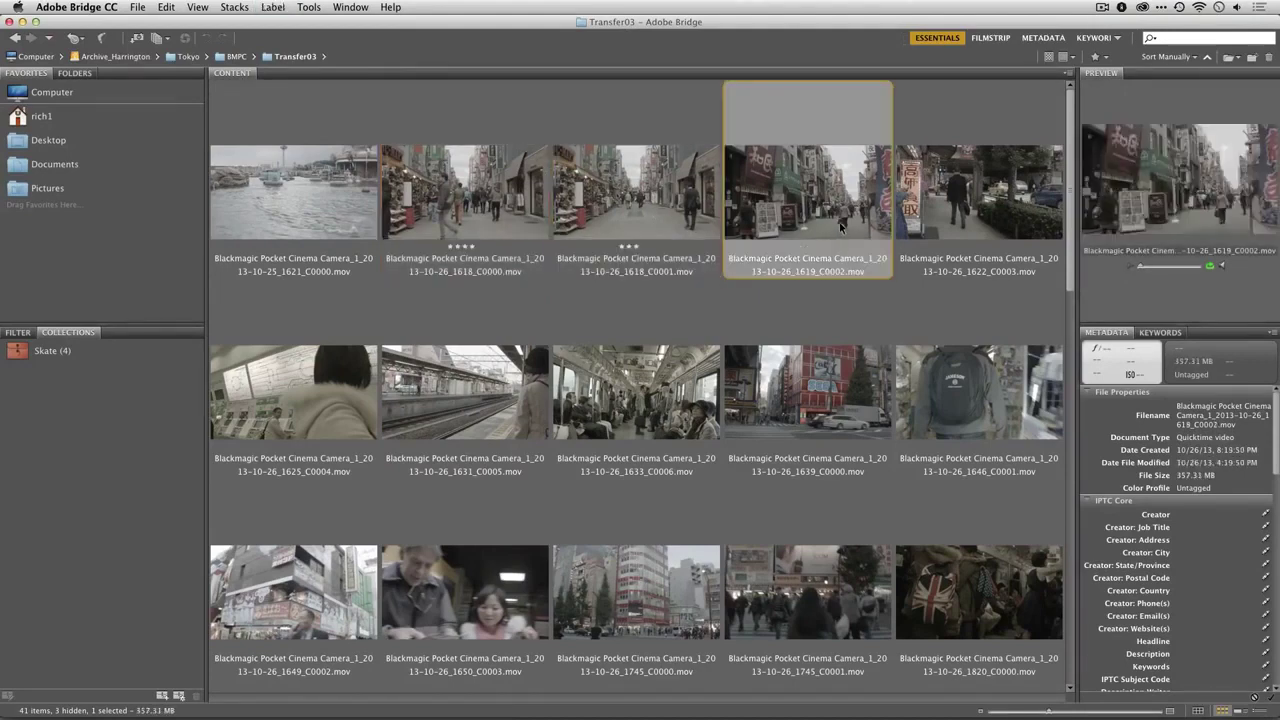
key(super+5)
Step: Preview clip 1622_C0003, scrub further into it, and rate it two stars
click(955, 215)
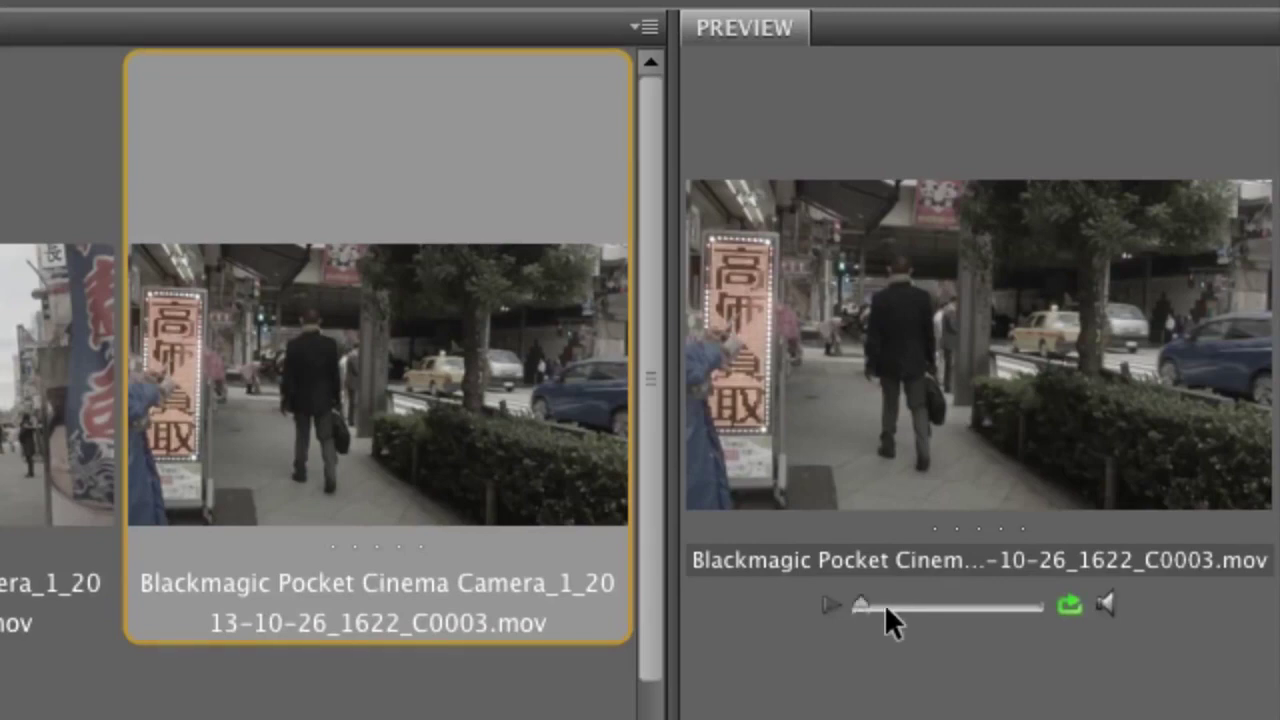
click(826, 604)
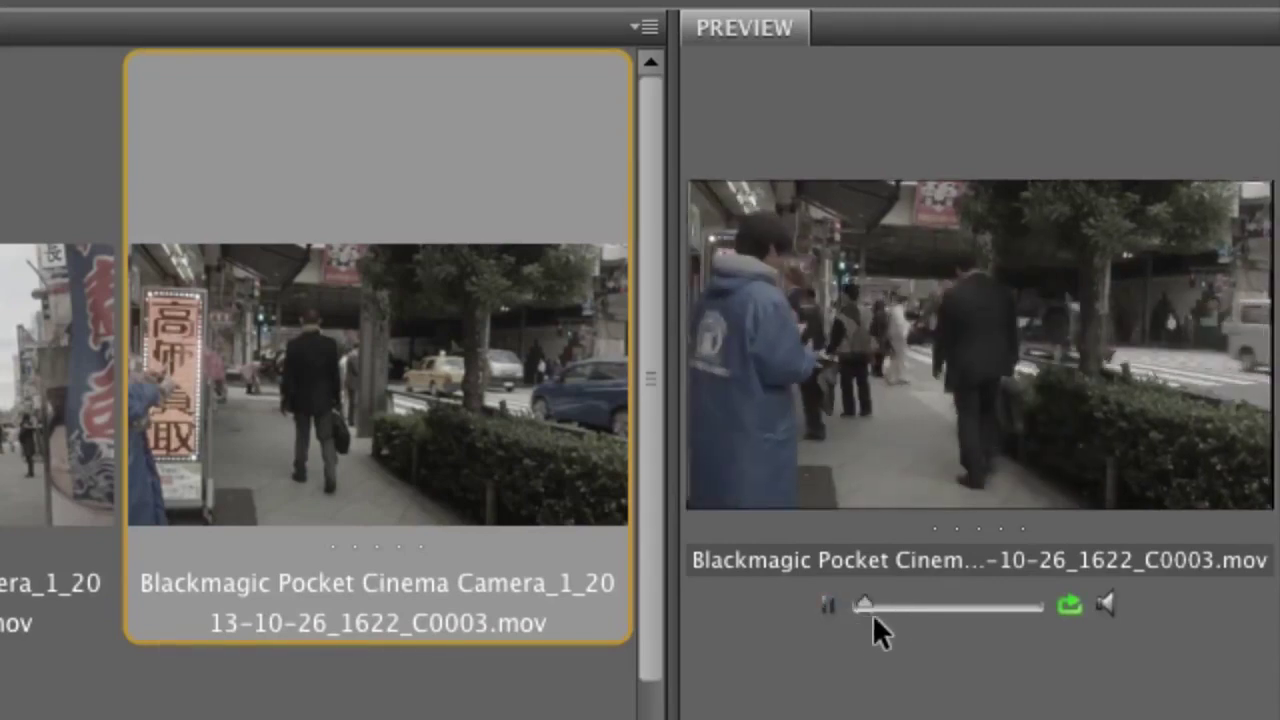
click(908, 607)
drag(932, 613, 994, 615)
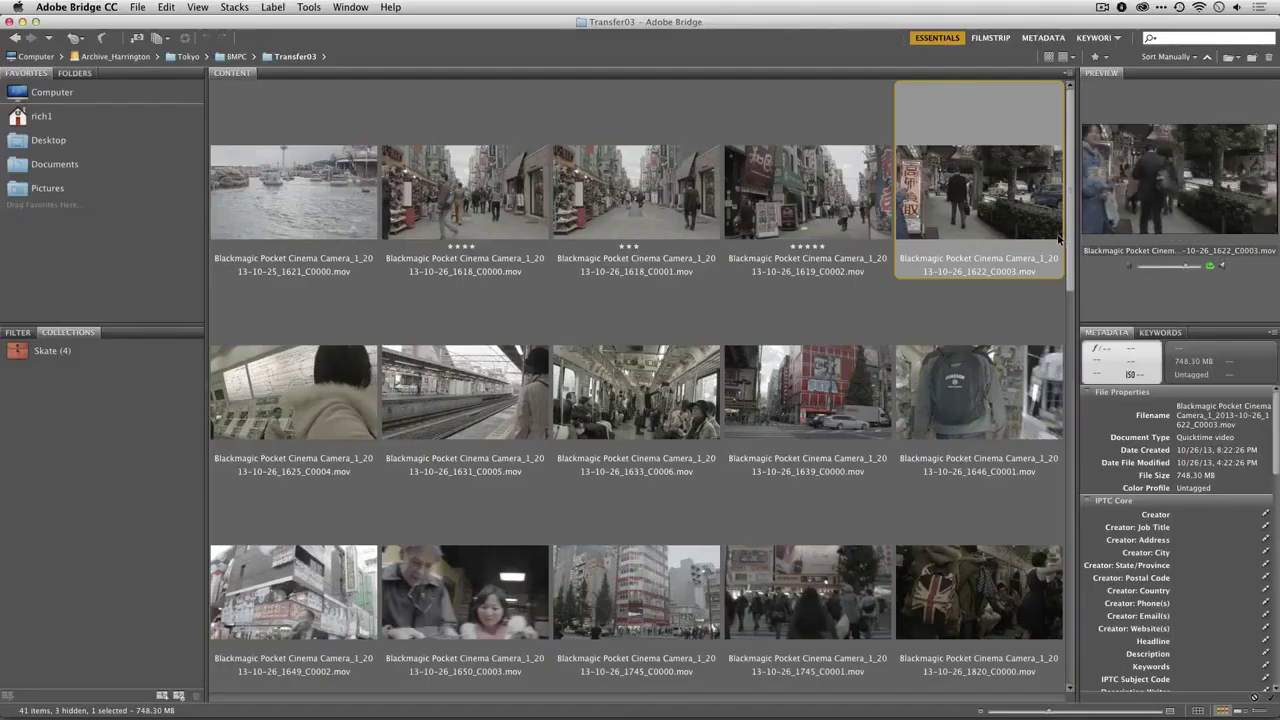
key(super+2)
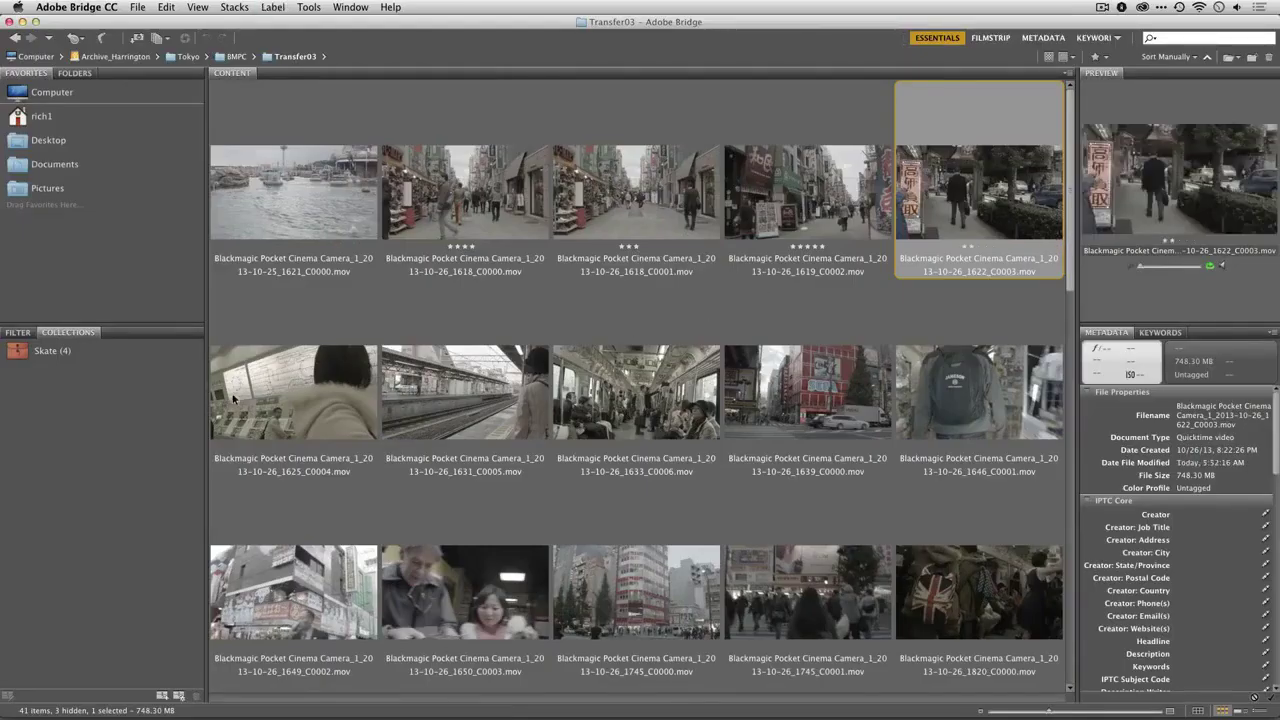
Step: Rate clip 1625_C0004 four stars and clip 1631_C0005 five stars
click(240, 397)
key(super+2)
click(484, 413)
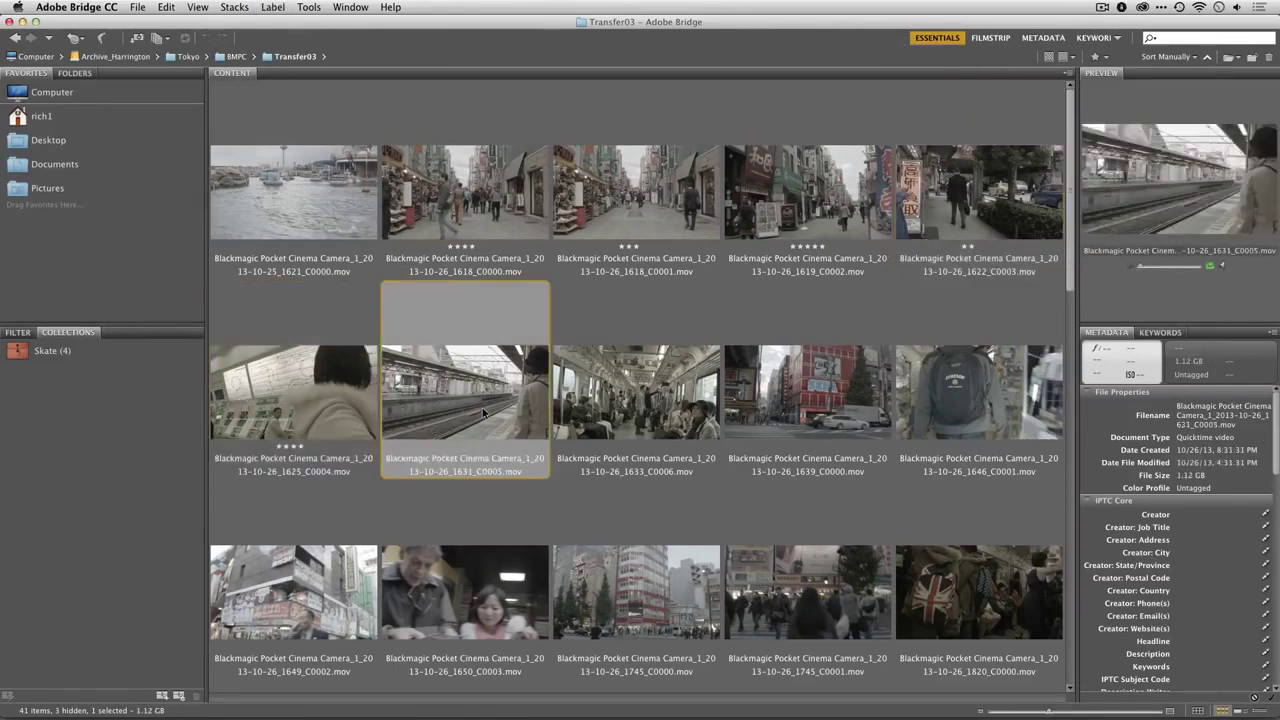
key(super+5)
Step: Filter the folder to show only four-star and five-star clips
click(18, 332)
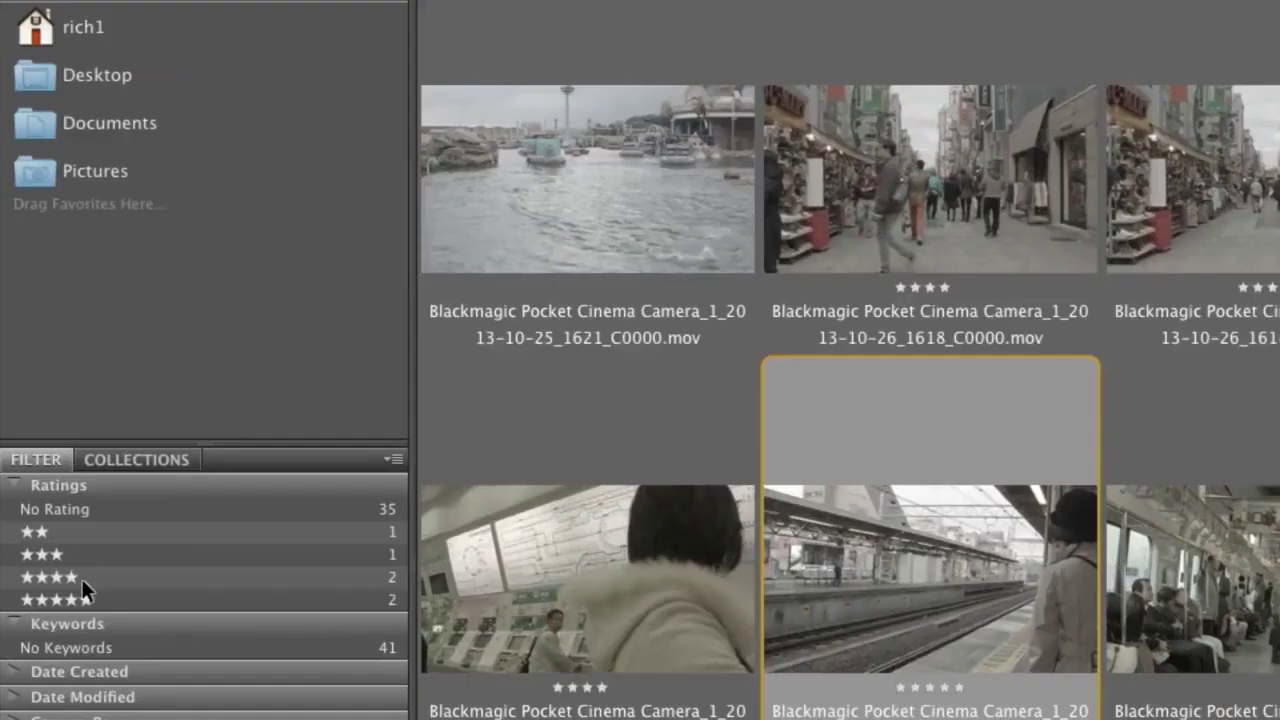
click(42, 393)
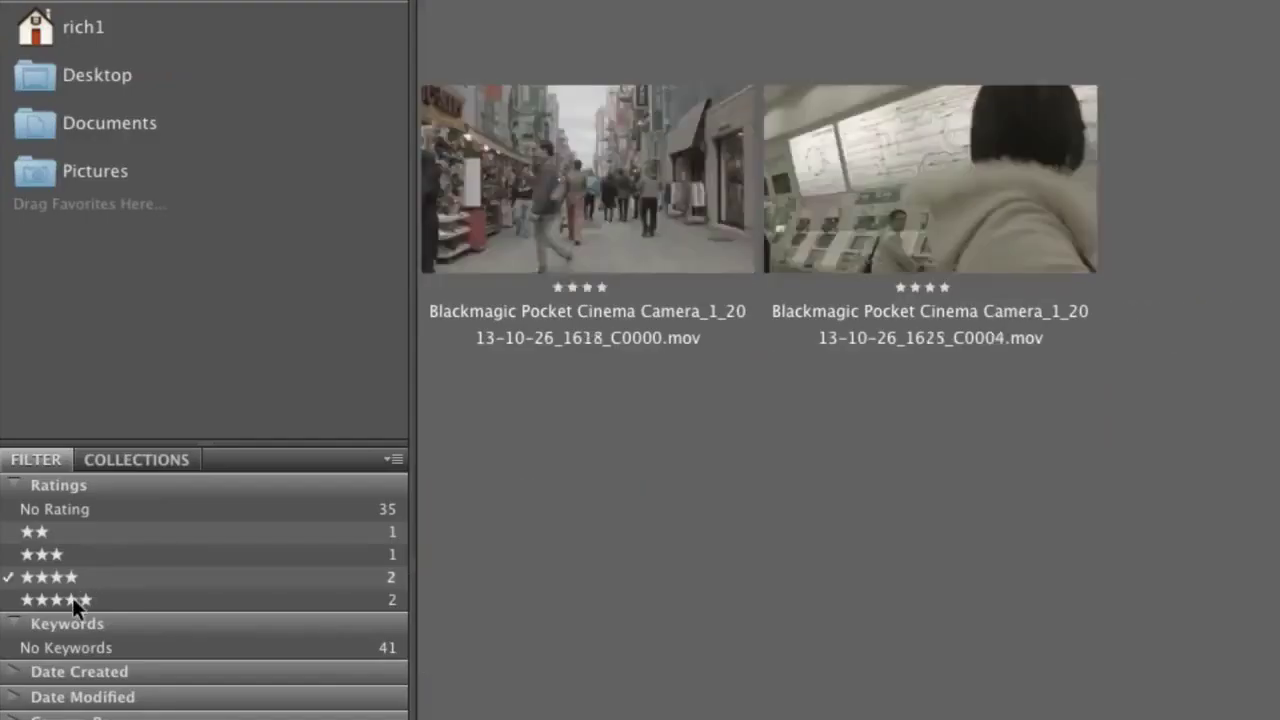
click(72, 599)
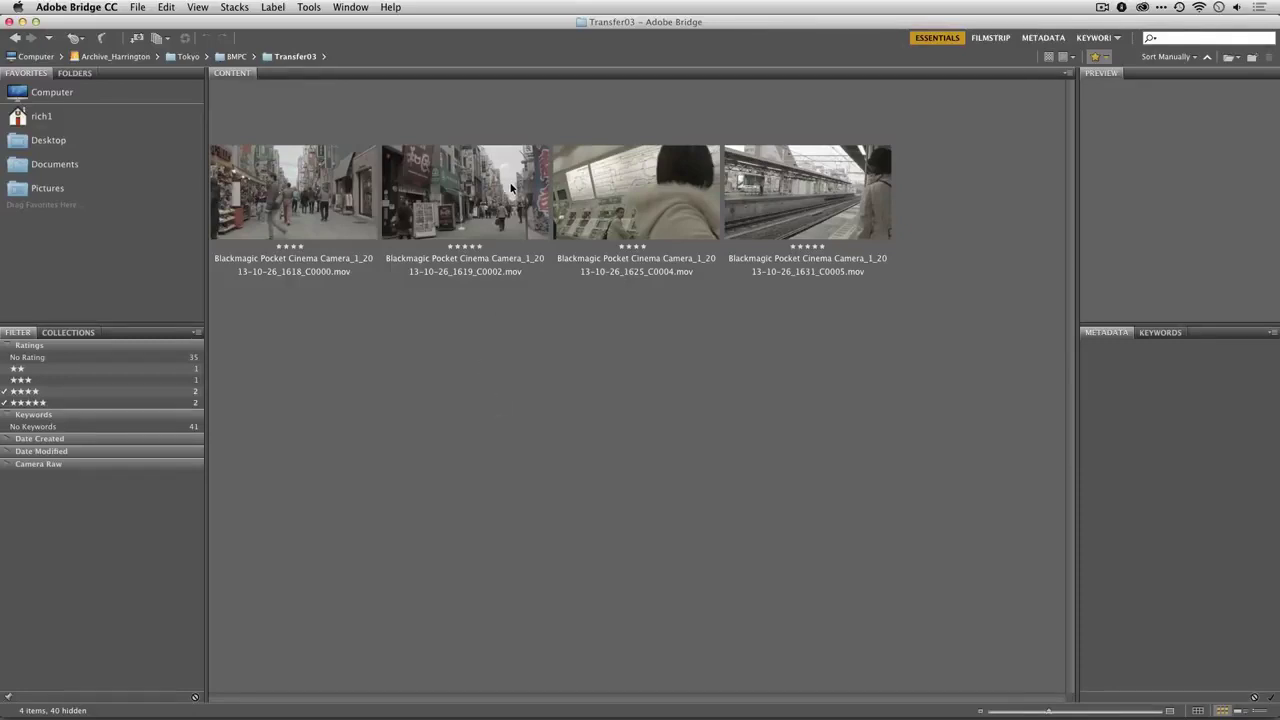
key(super+Tab)
key(super+Tab)
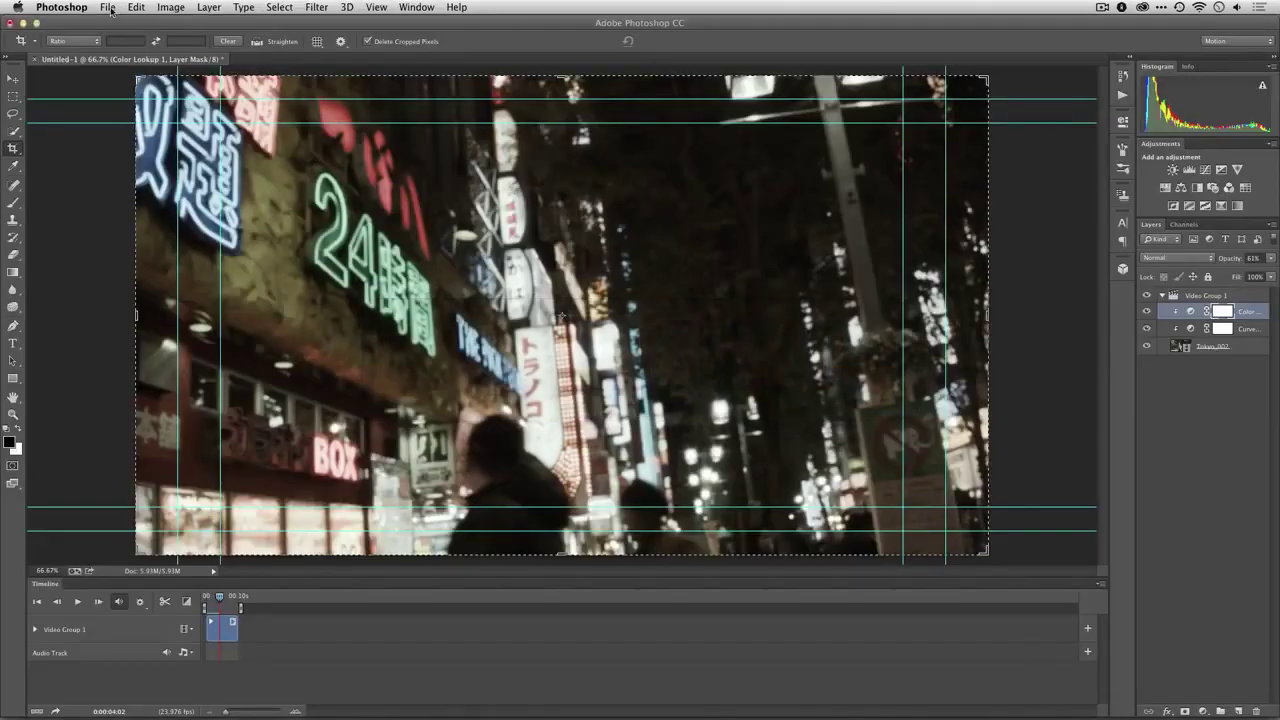
click(108, 8)
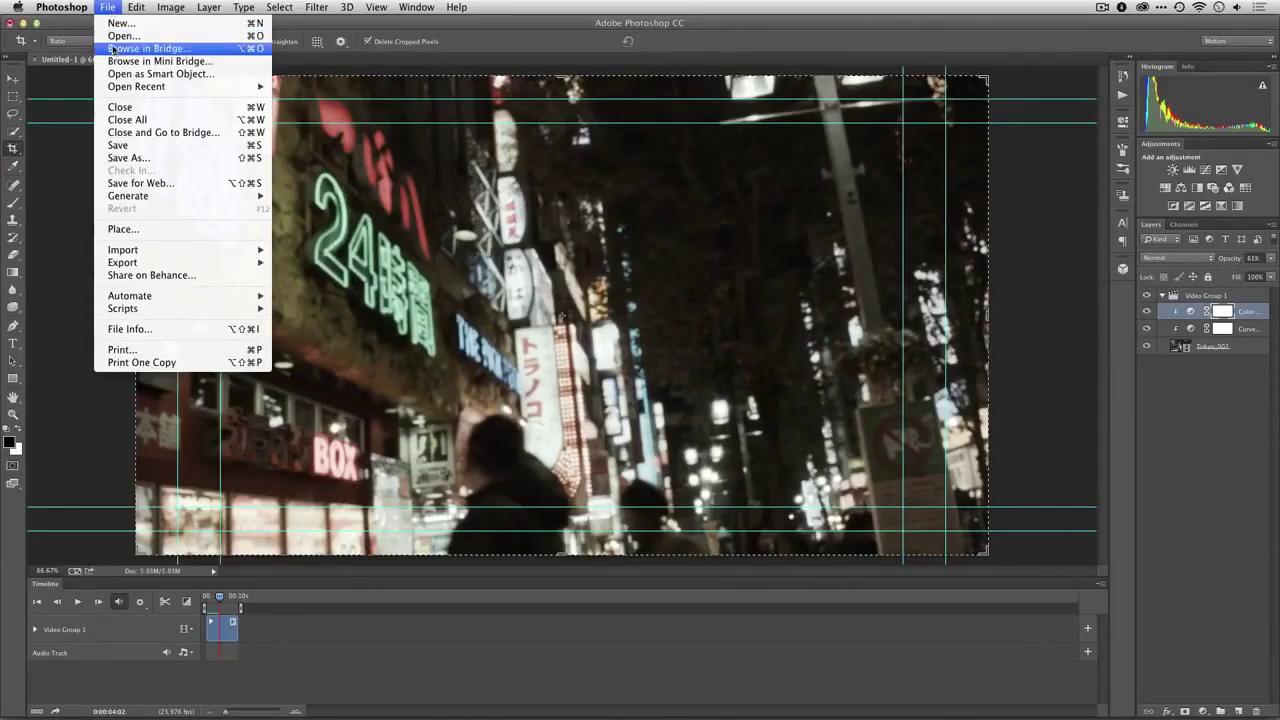
click(107, 7)
key(super+Tab)
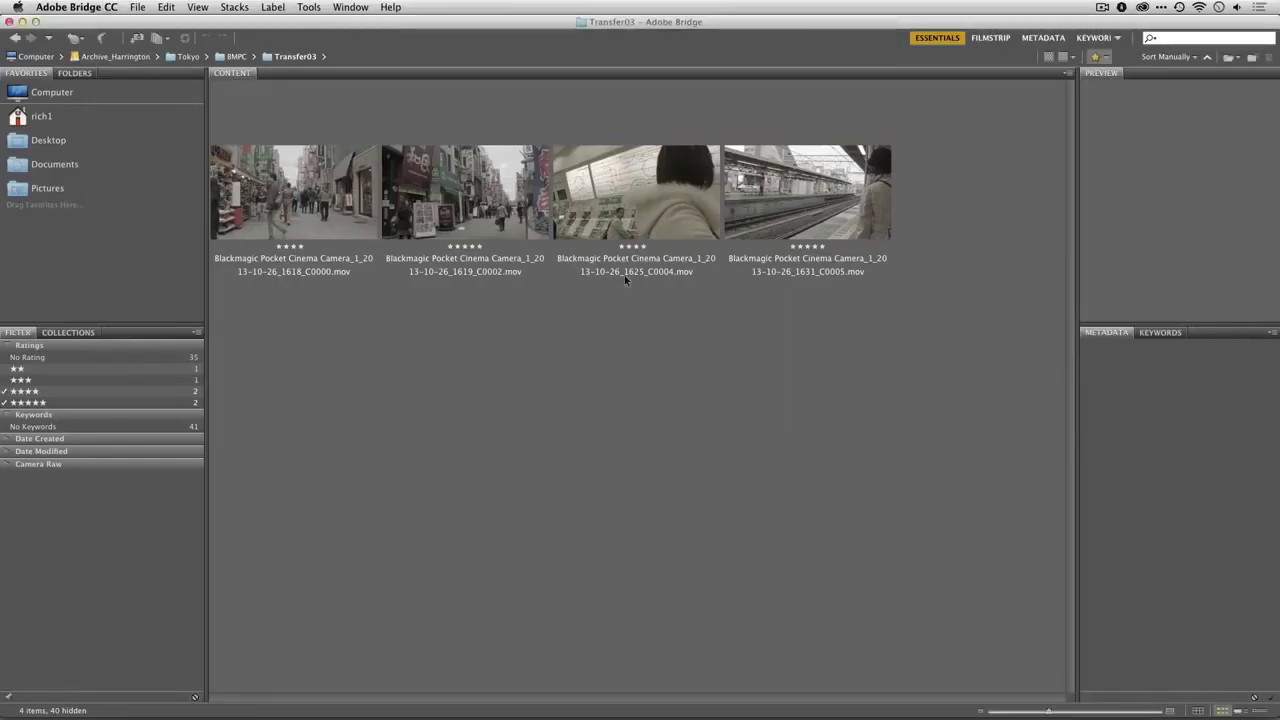
Step: Clear the four- and five-star filters and select clips 1959_C0005 through 2144_C0002
click(30, 392)
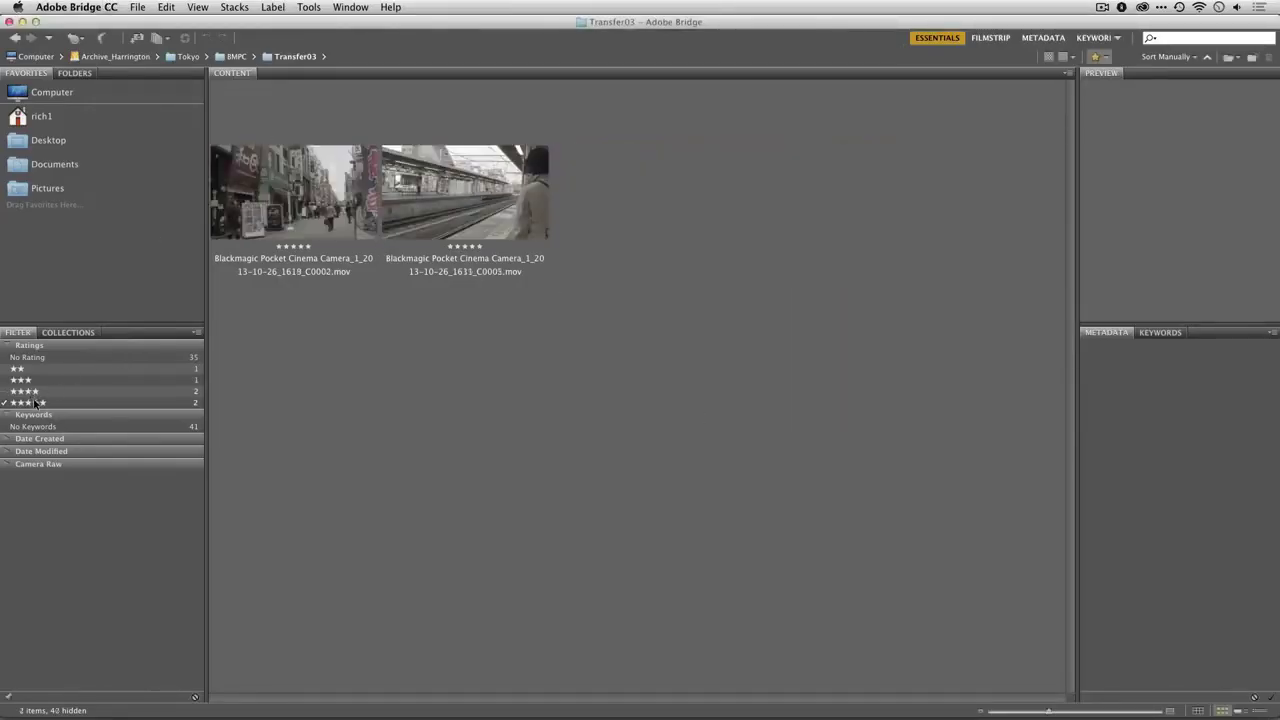
click(35, 403)
scroll(727, 368, down, 10)
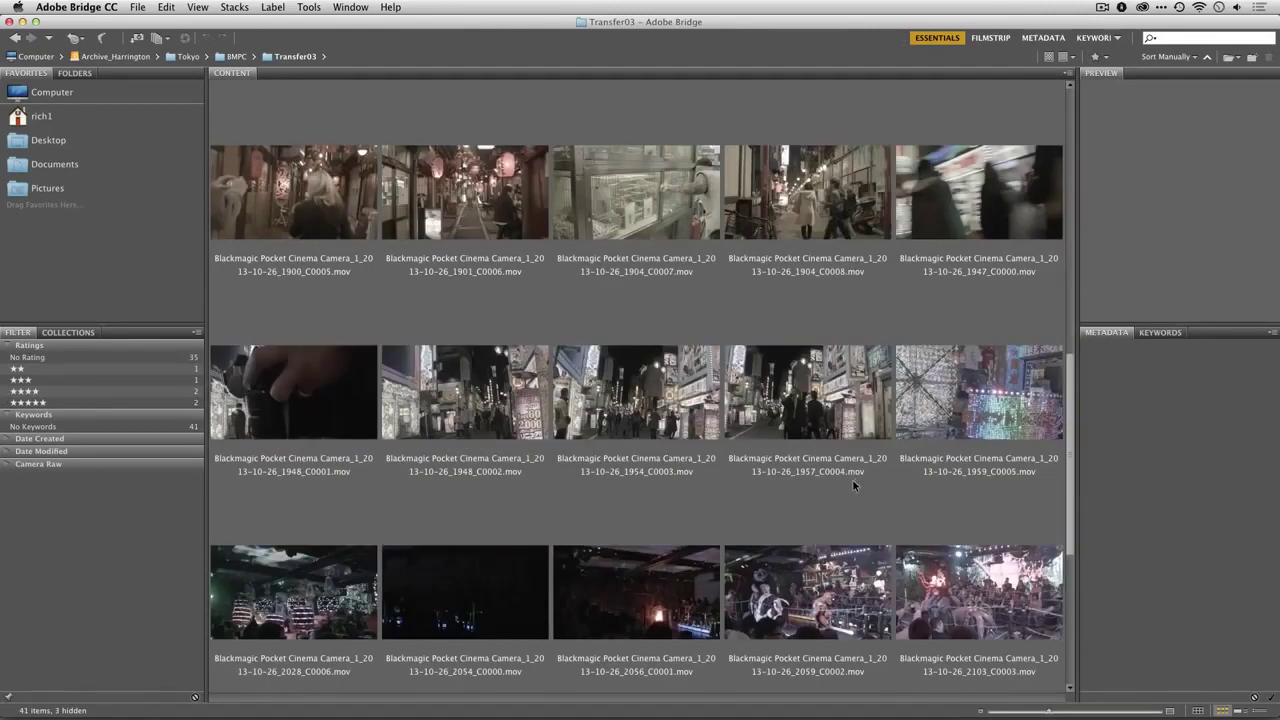
click(960, 420)
scroll(960, 420, down, 2)
scroll(958, 416, down, 2)
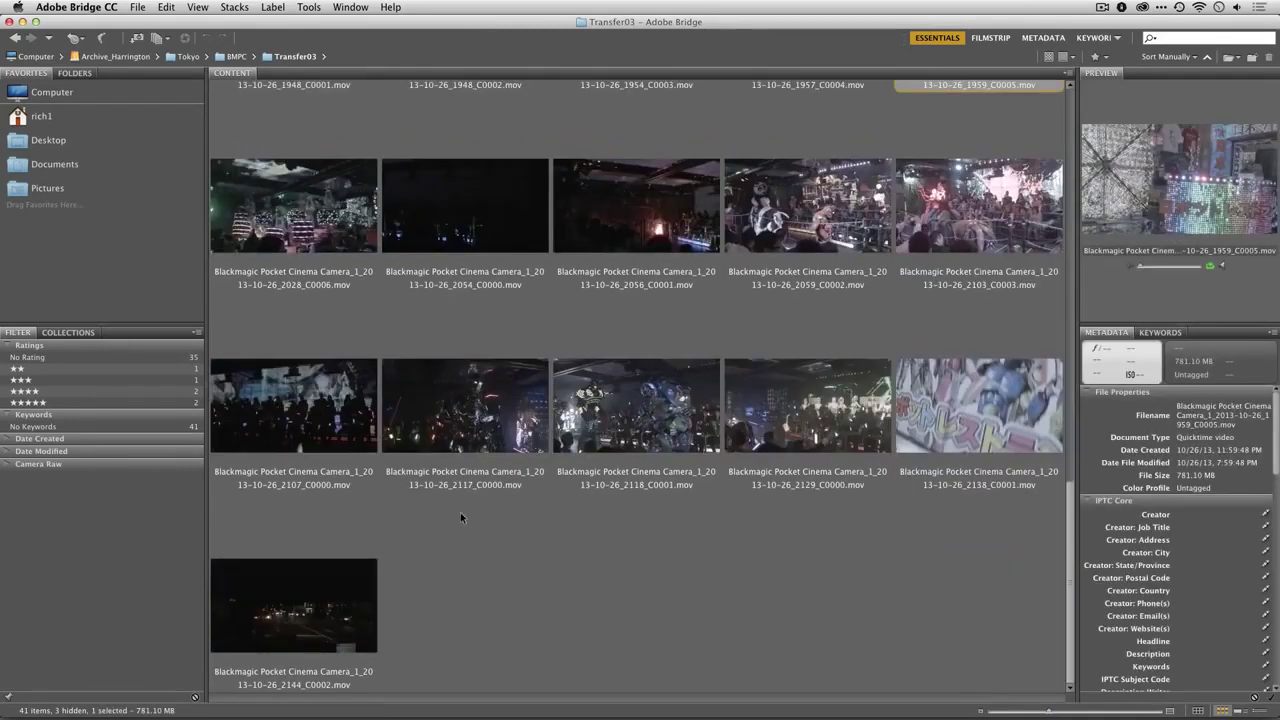
shift+click(362, 587)
Step: Group the twelve selected clips into one stack
scroll(685, 540, up, 8)
scroll(685, 534, down, 2)
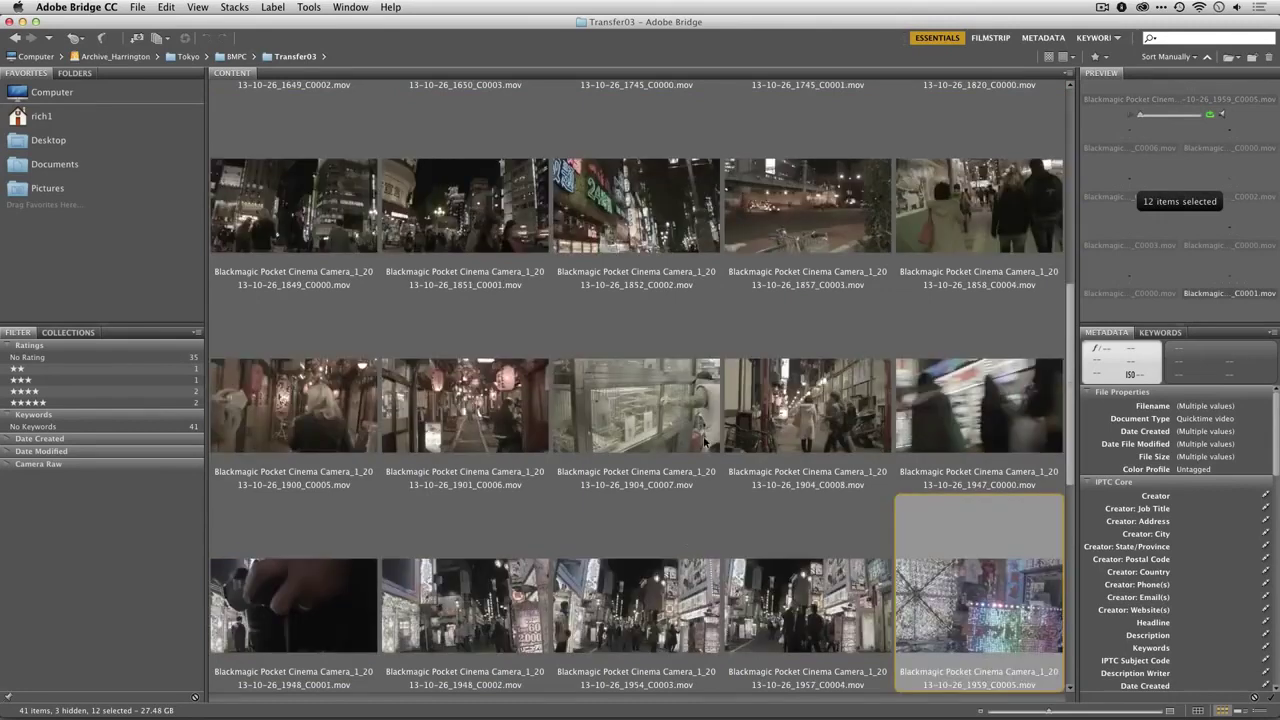
click(234, 7)
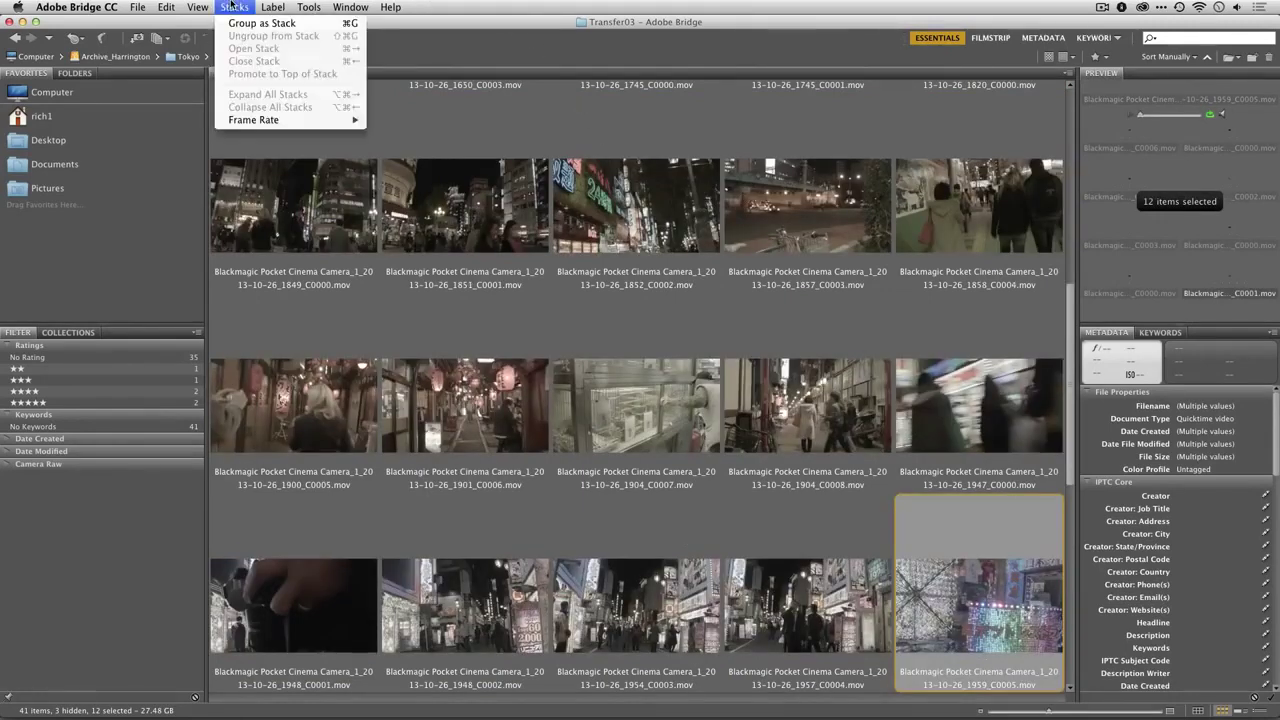
click(234, 23)
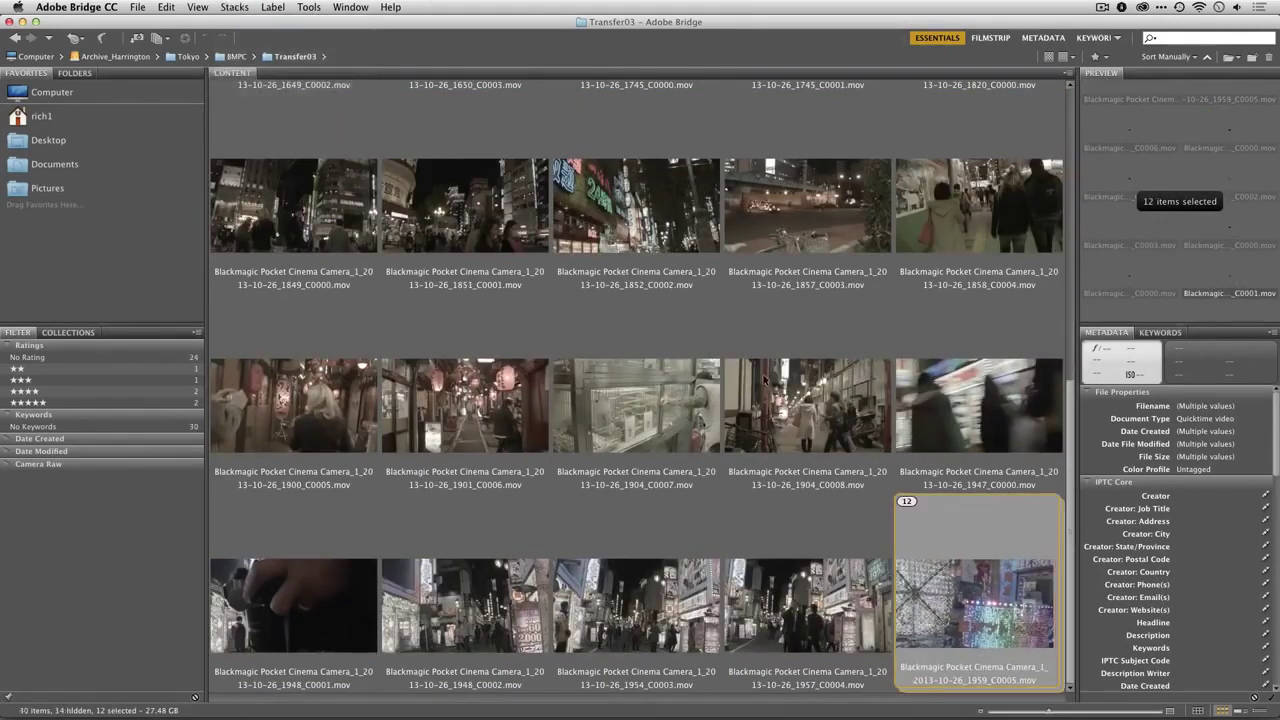
Step: Stack the five clips from 1947_C0000 to 1957_C0004
click(817, 617)
shift+click(912, 487)
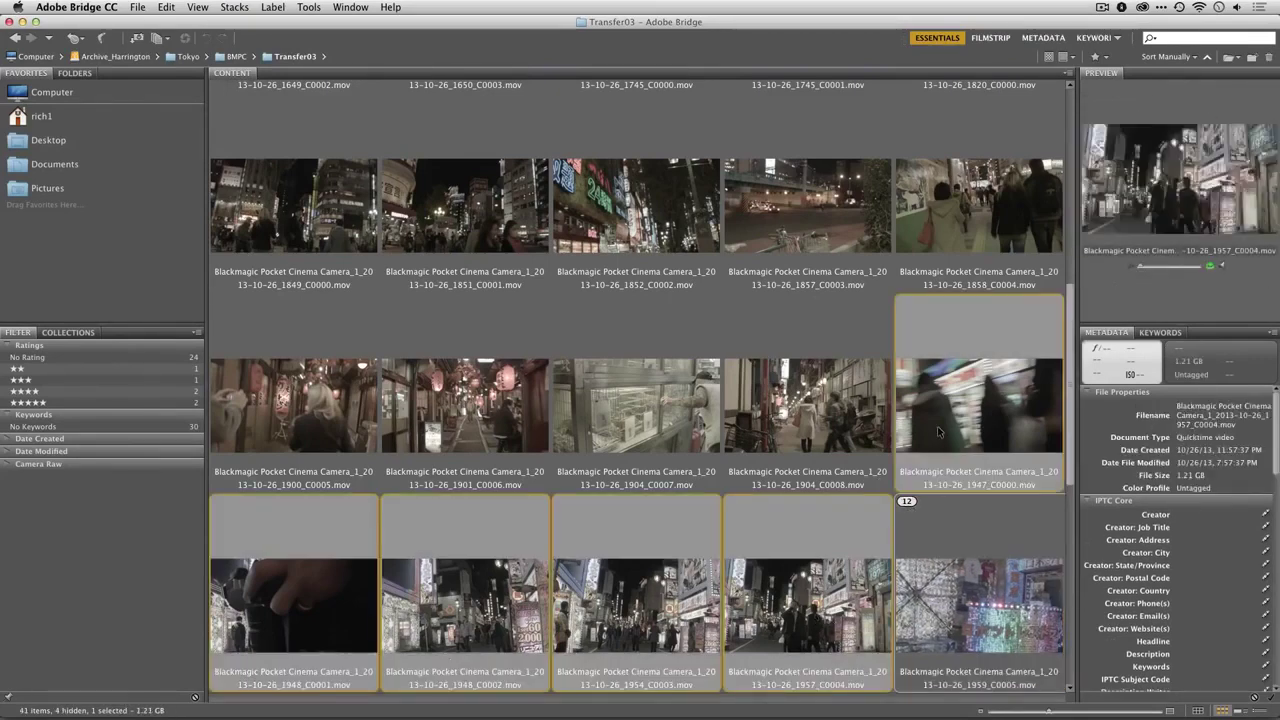
click(237, 8)
click(241, 22)
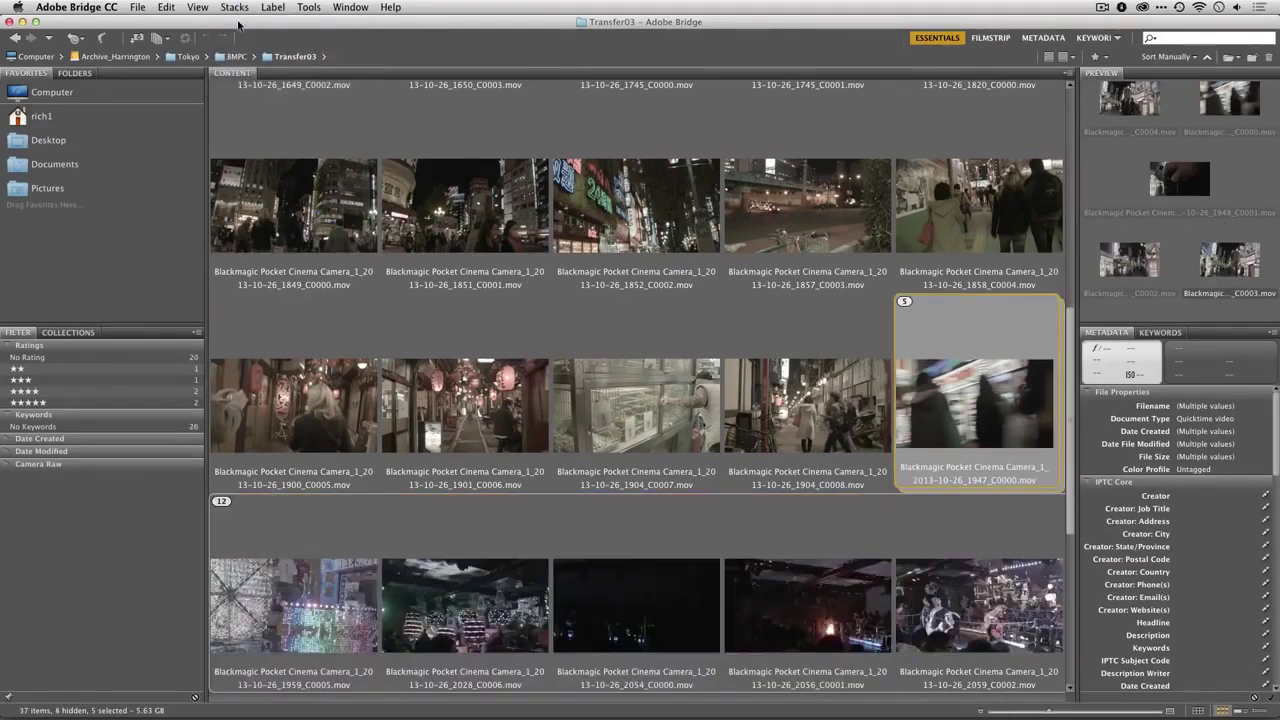
Step: Stack the four clips from 1900_C0005 to 1904_C0008 with Cmd+G
click(784, 393)
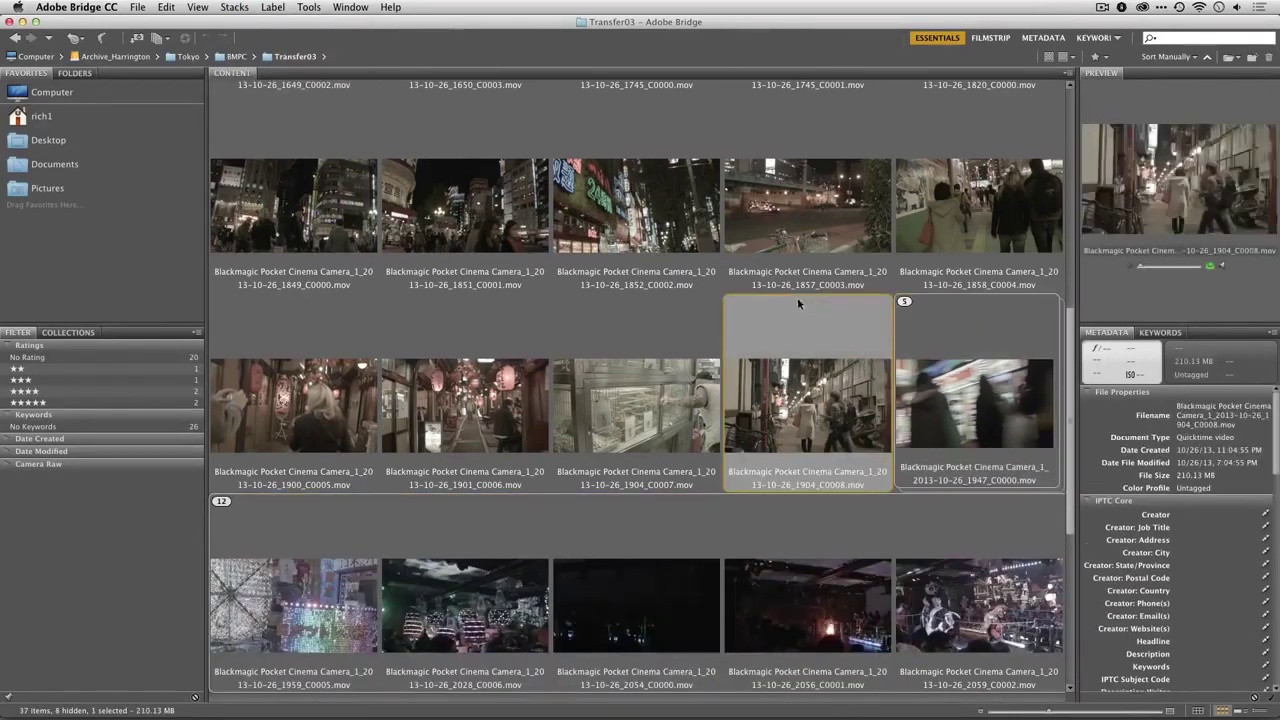
scroll(790, 303, up, 5)
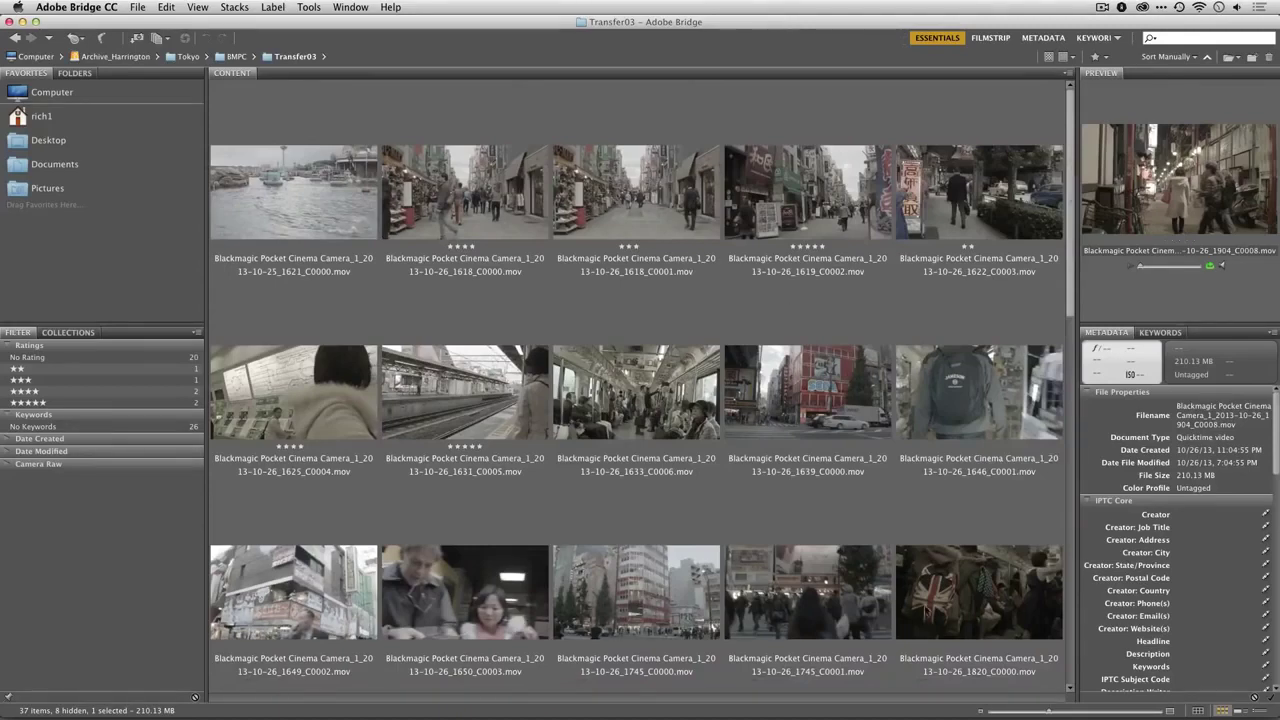
scroll(945, 605, down, 5)
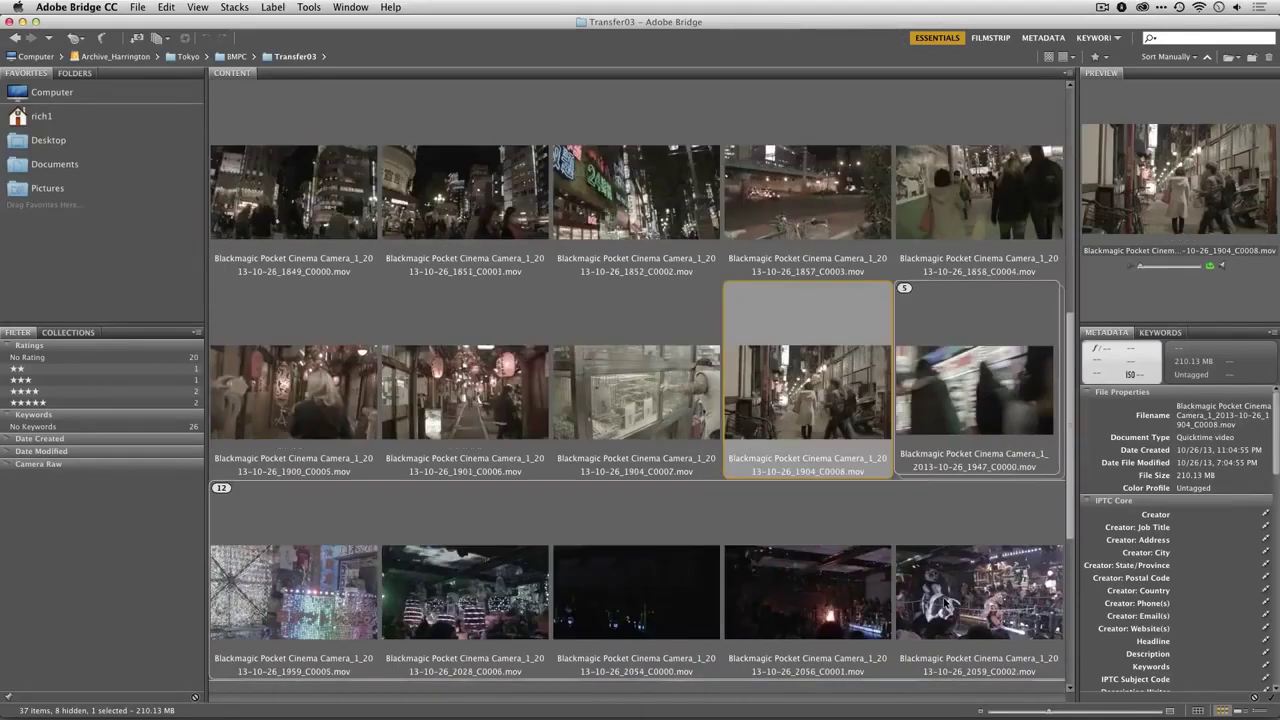
shift+click(264, 405)
key(super+g)
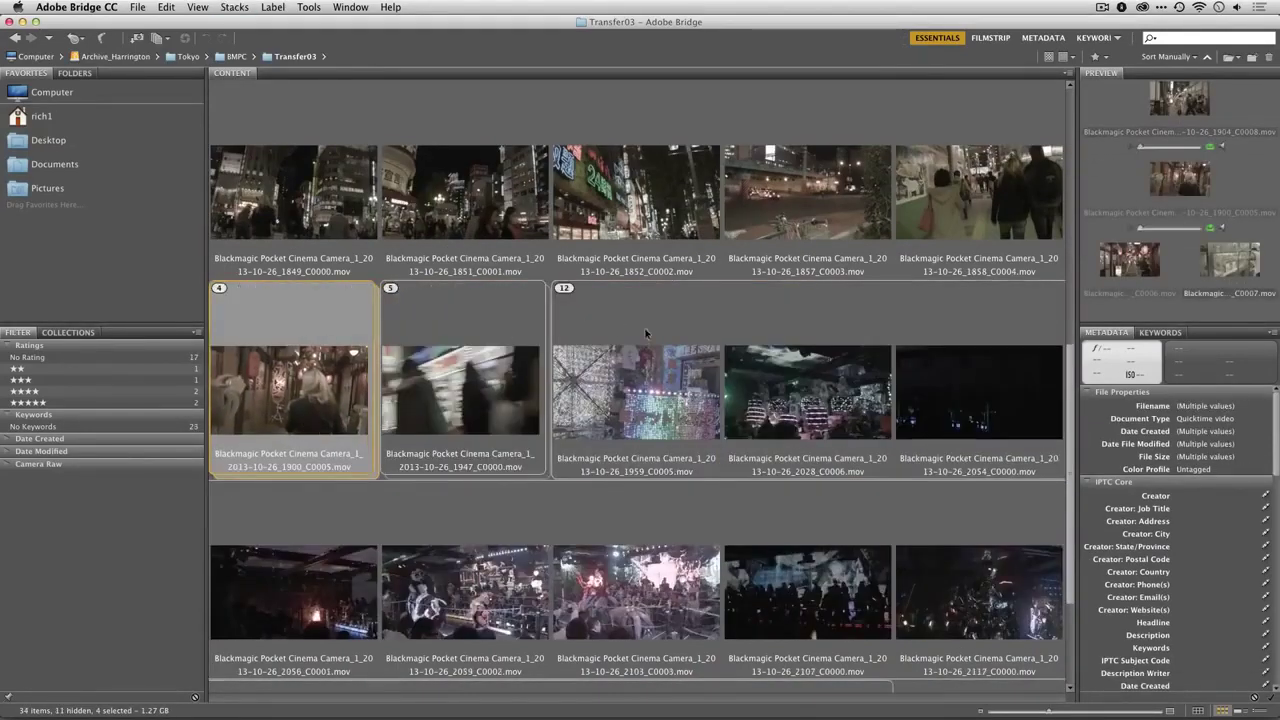
Step: Add clips 1849_C0000 through 1858_C0004 to the selection, stack the nine clips, and verify the stack
super+click(948, 218)
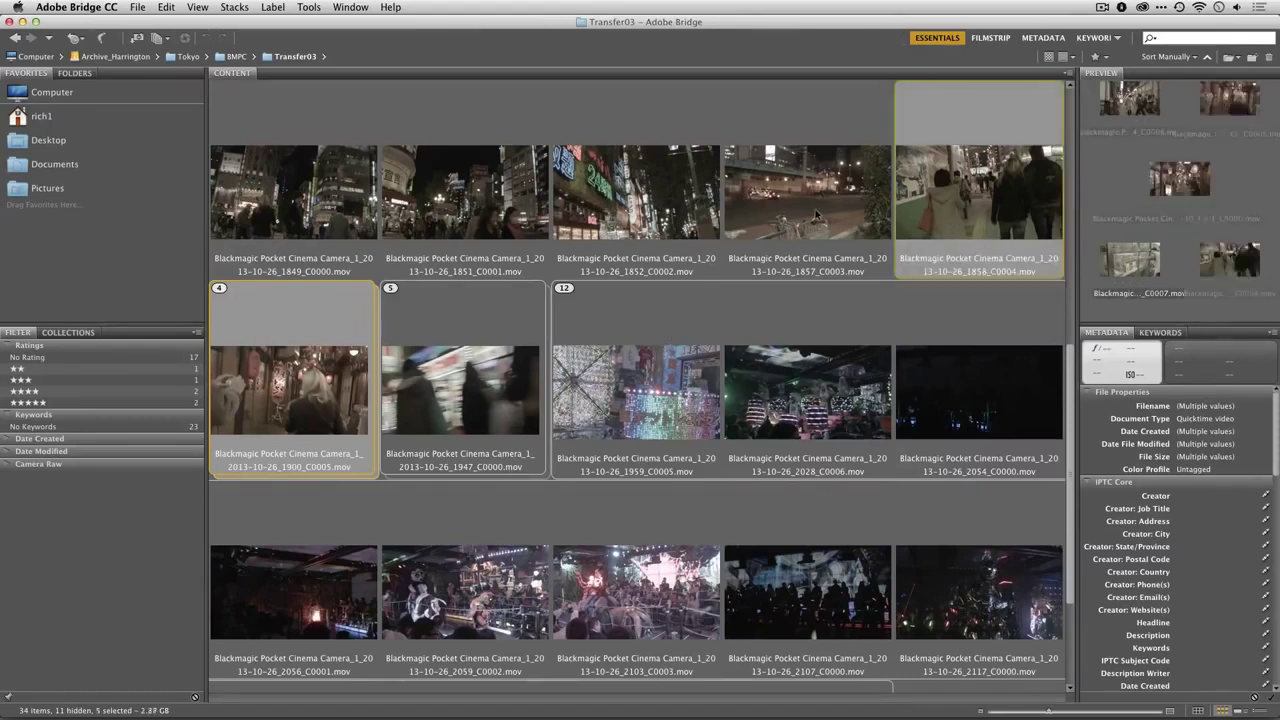
super+click(805, 205)
super+click(630, 205)
super+click(520, 205)
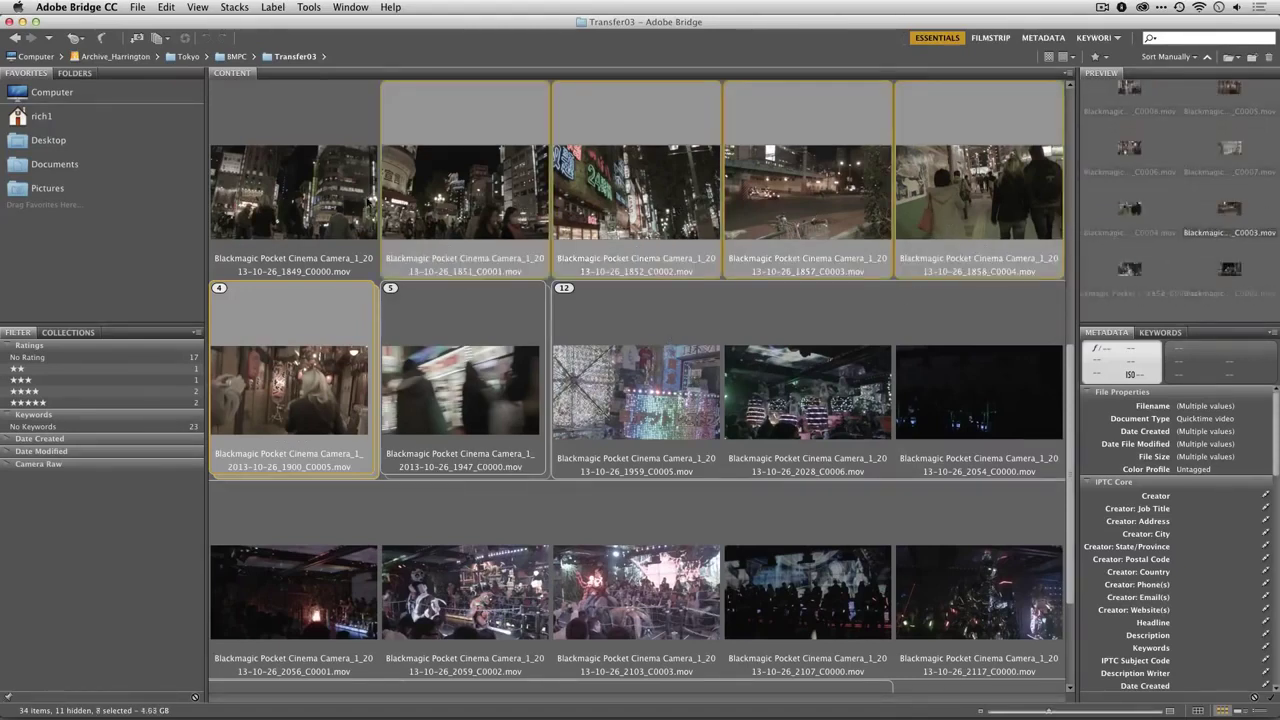
super+click(366, 202)
key(super+g)
mouse_move(470, 279)
click(219, 101)
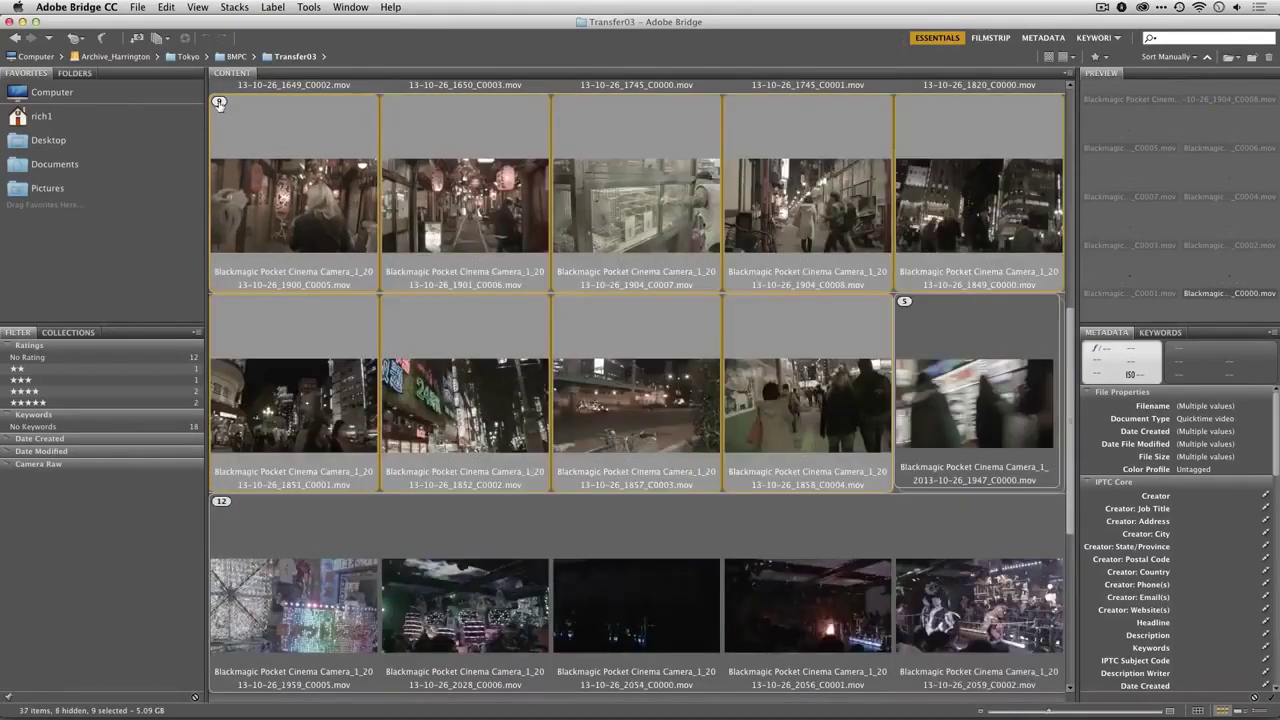
click(219, 101)
Step: Select the 14 daytime clips from the top rows through 1820_C0000 and stack them
scroll(417, 276, up, 5)
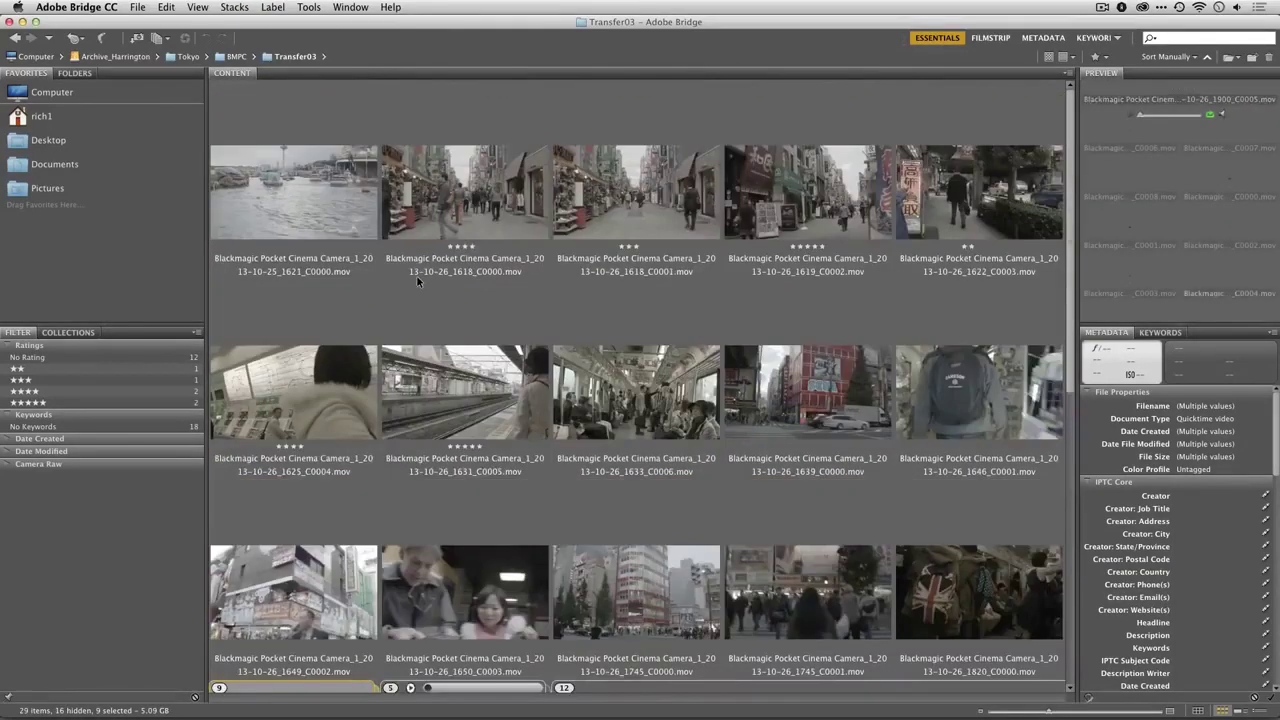
click(982, 588)
shift+click(963, 399)
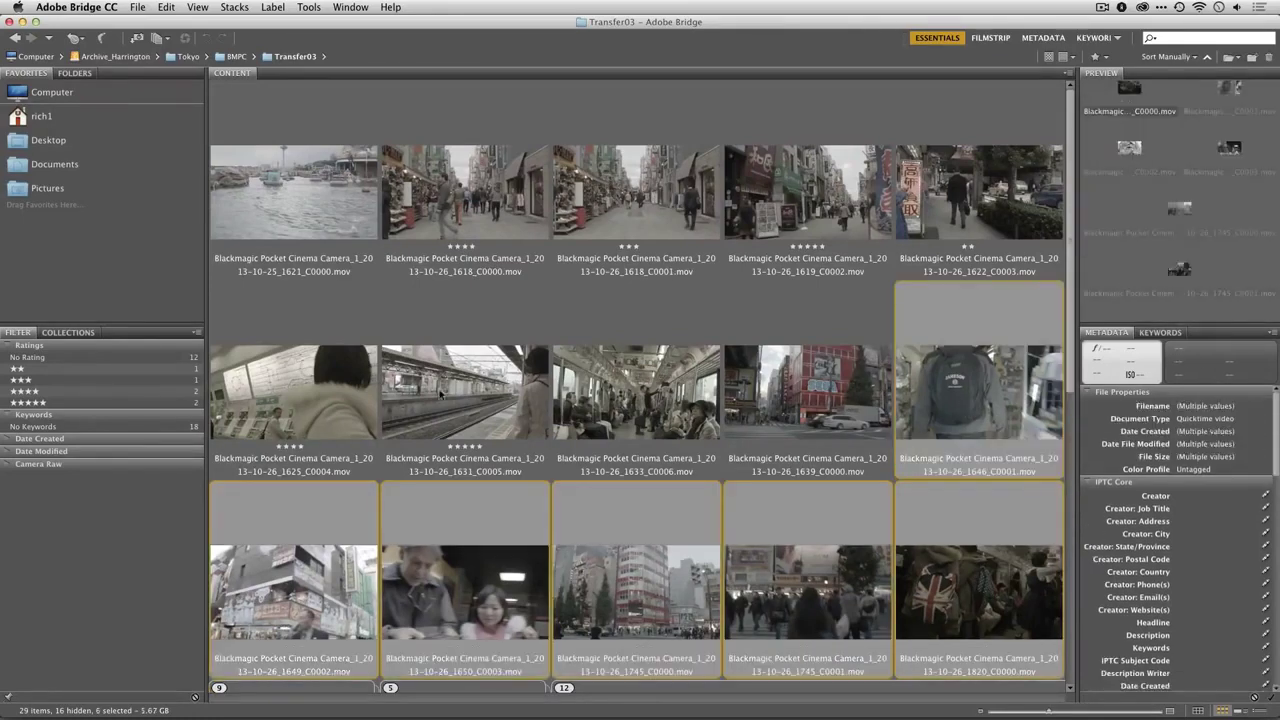
shift+click(508, 347)
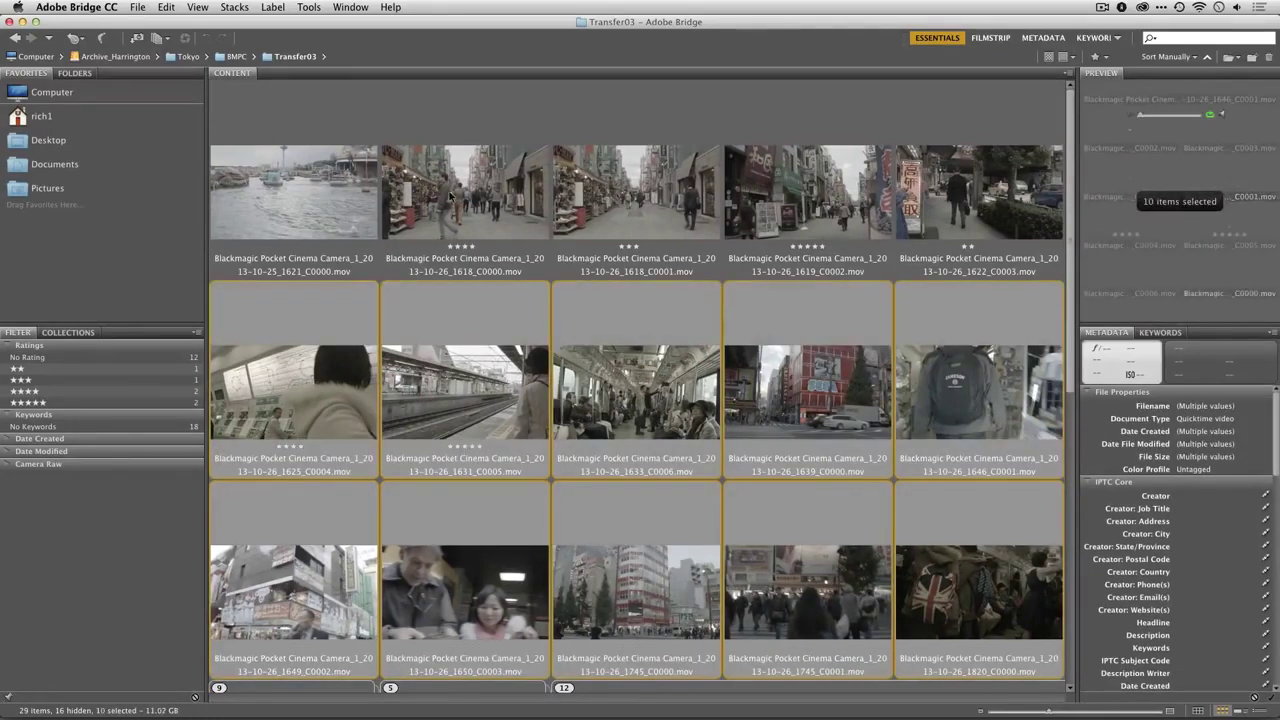
shift+click(450, 197)
key(super+g)
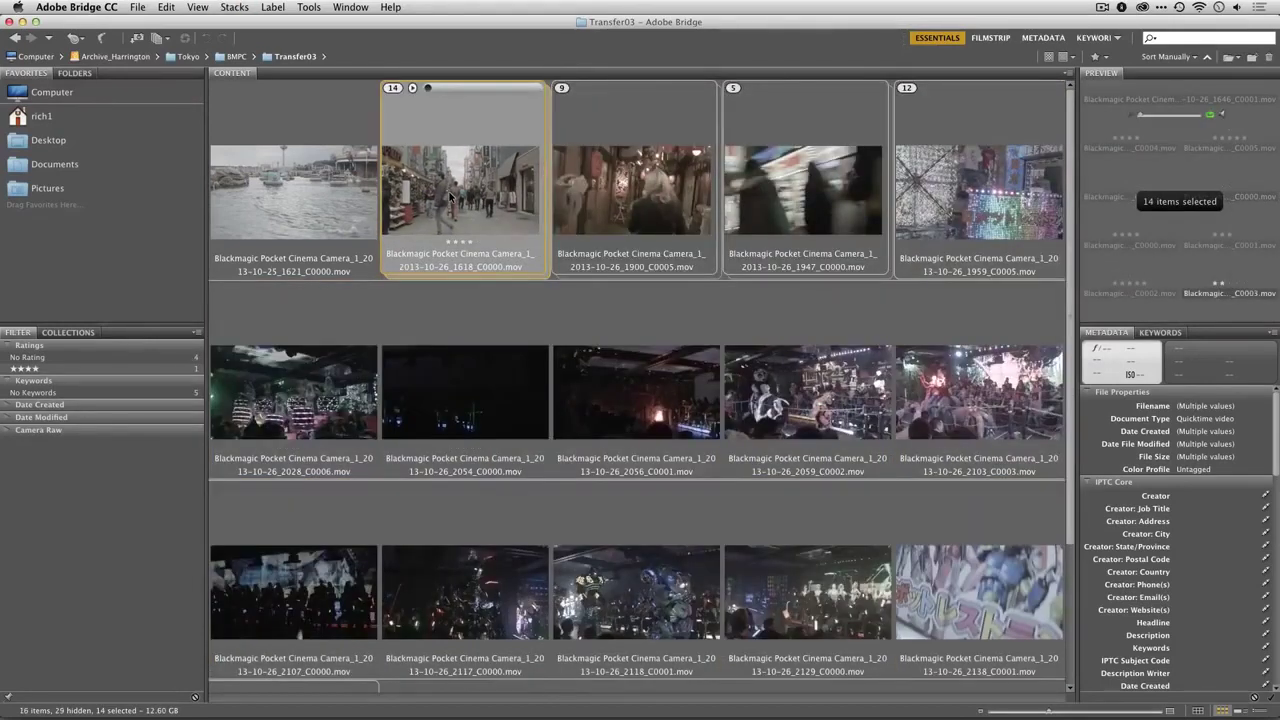
Step: Mark the harbour clip 1621_C0000 as Rejected
click(529, 364)
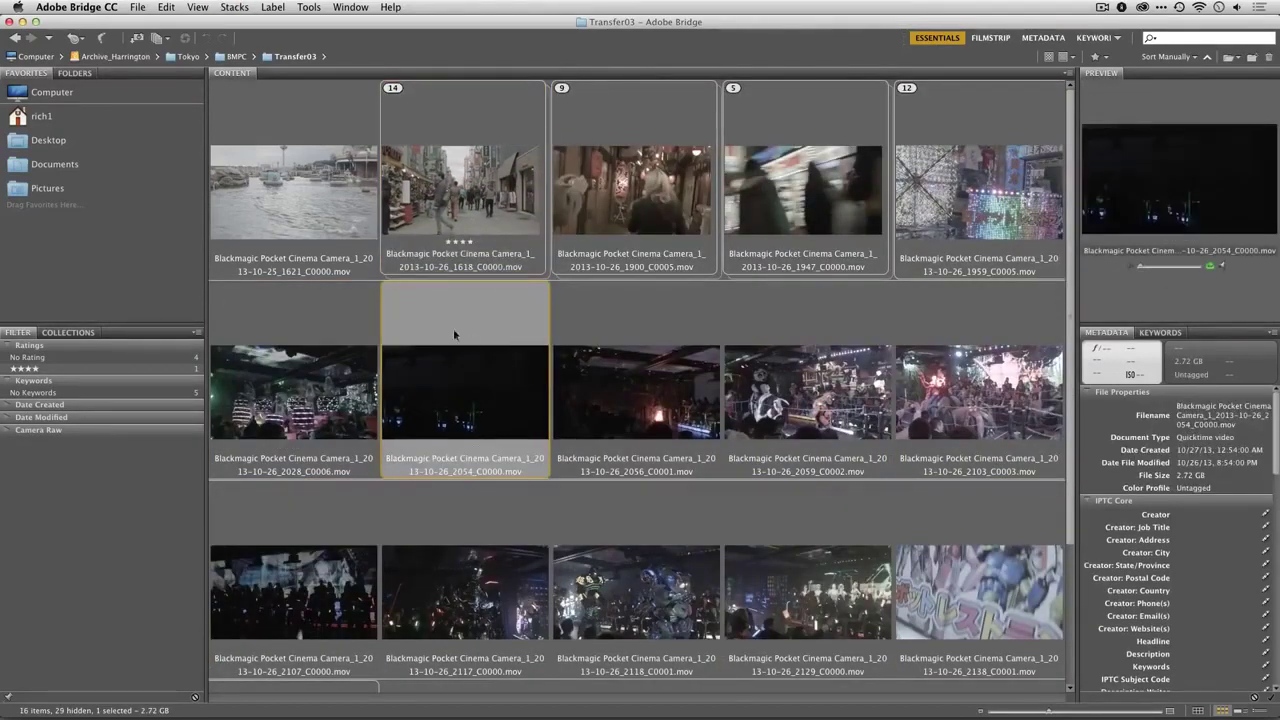
click(361, 195)
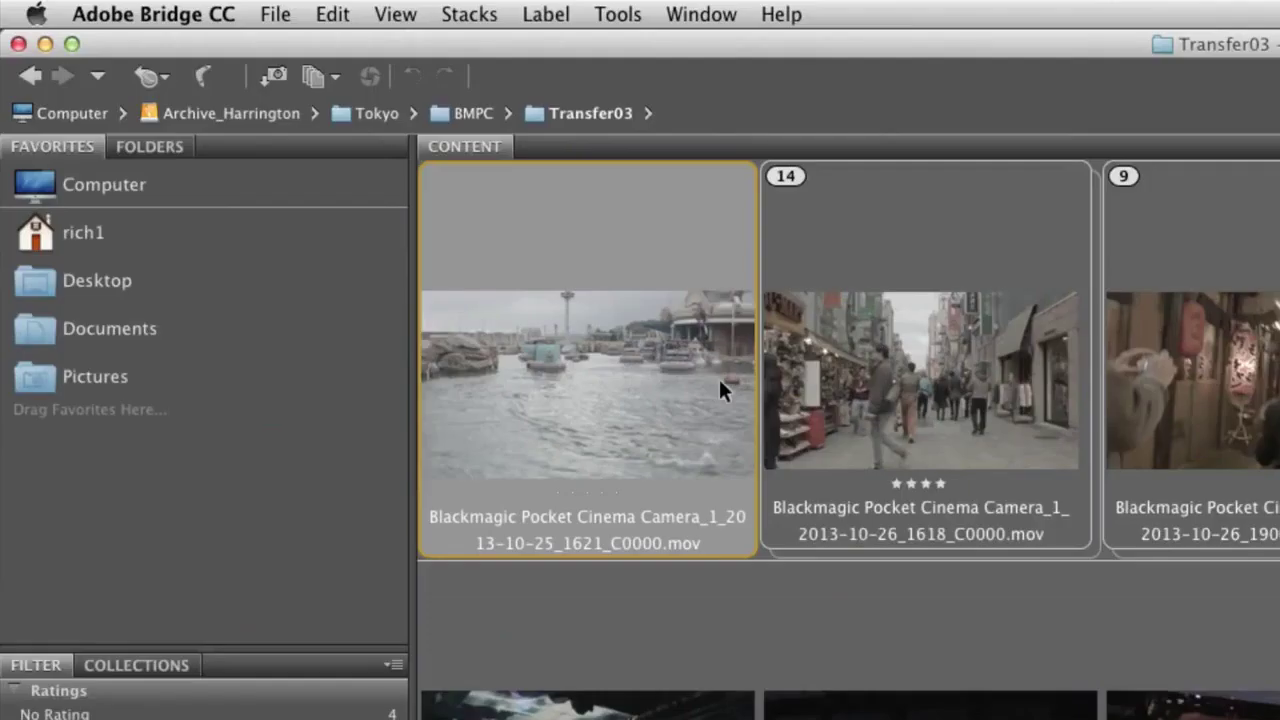
click(530, 12)
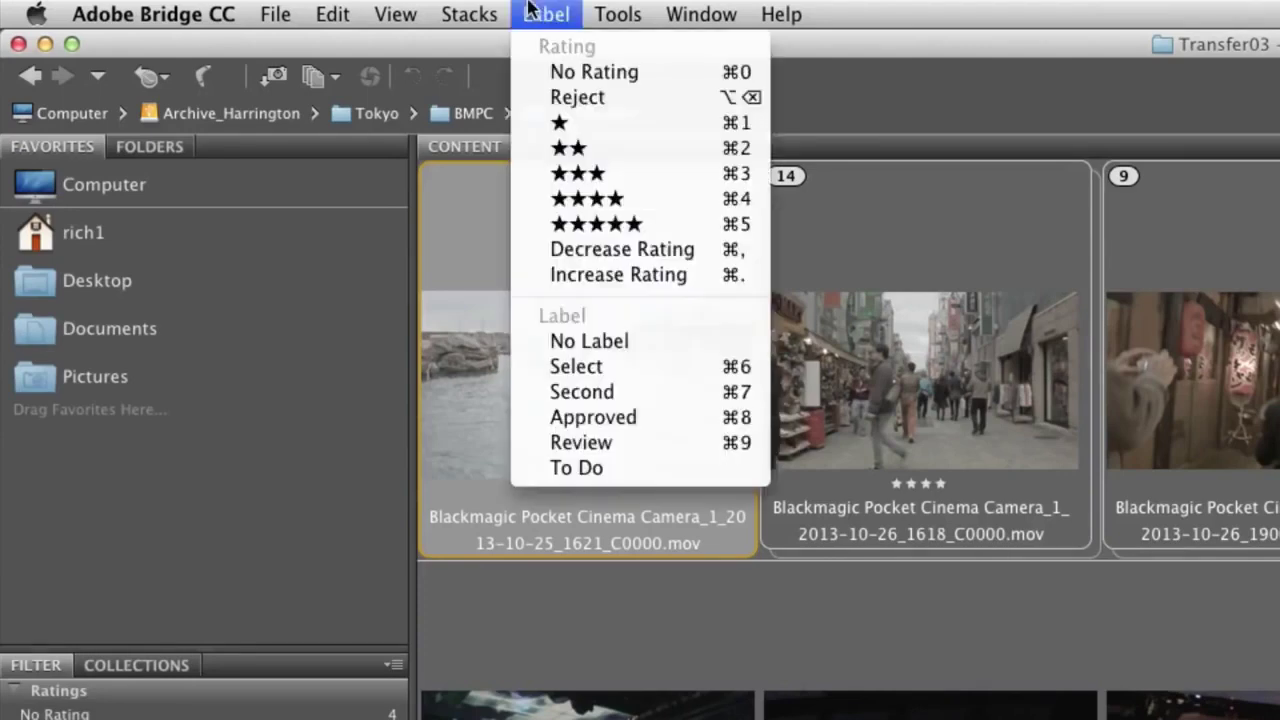
click(545, 99)
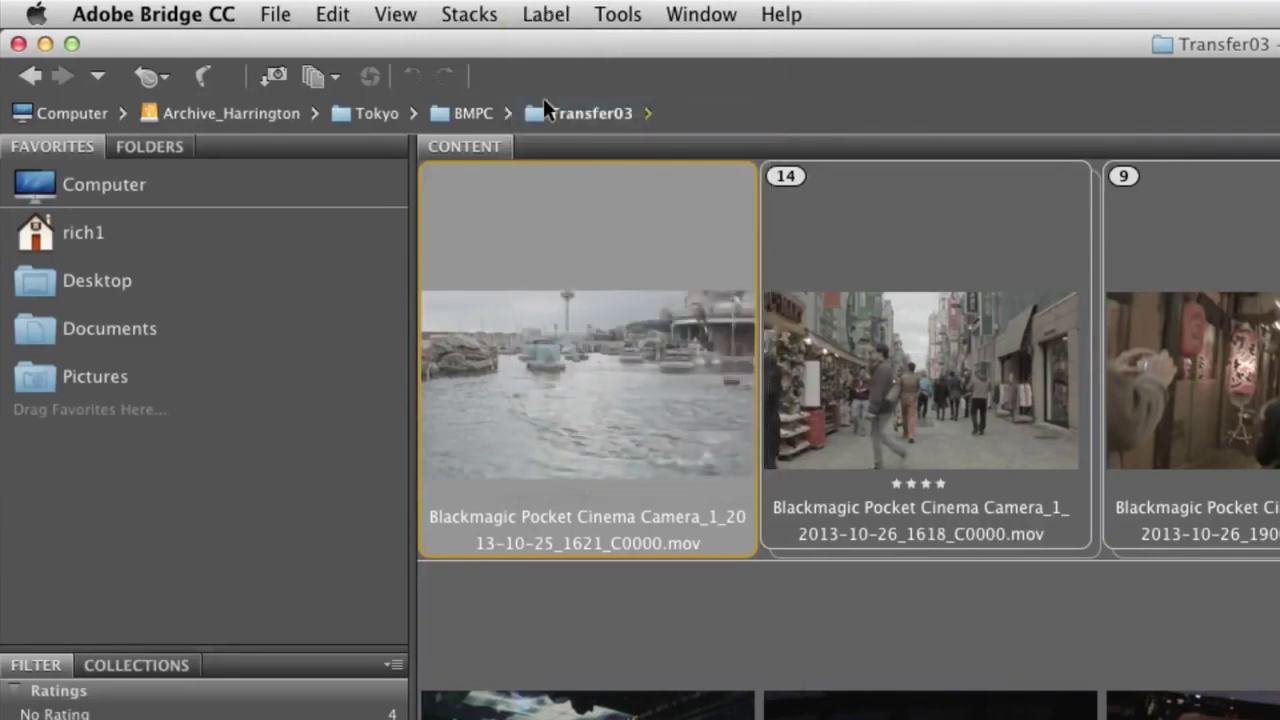
Step: Turn off Show Reject Files and collapse the 12-clip stack, leaving four stacks
click(996, 535)
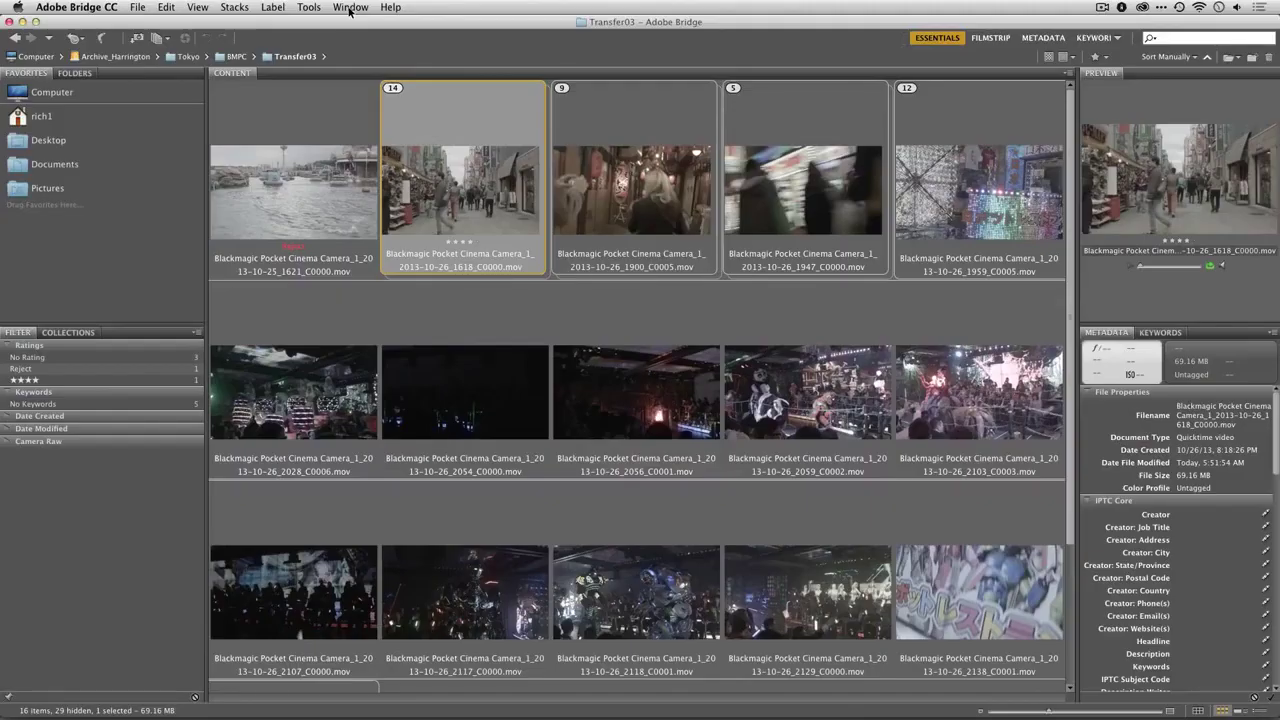
click(198, 8)
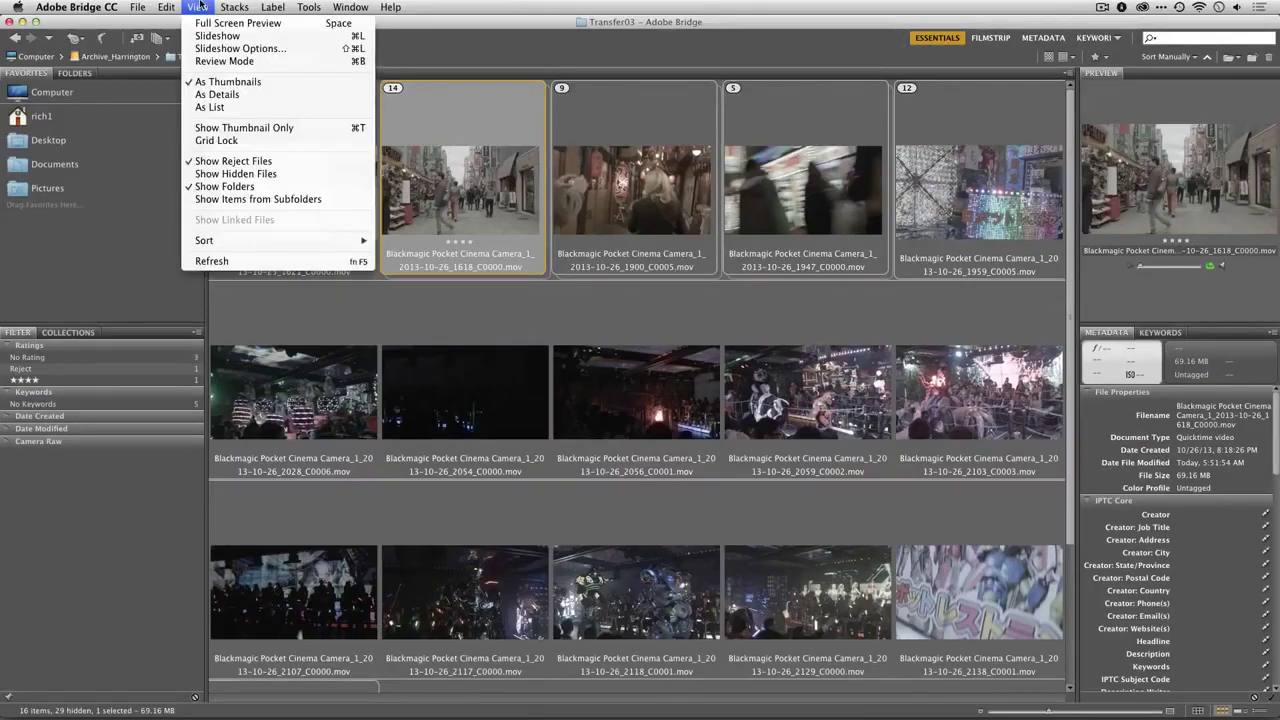
click(222, 164)
click(445, 218)
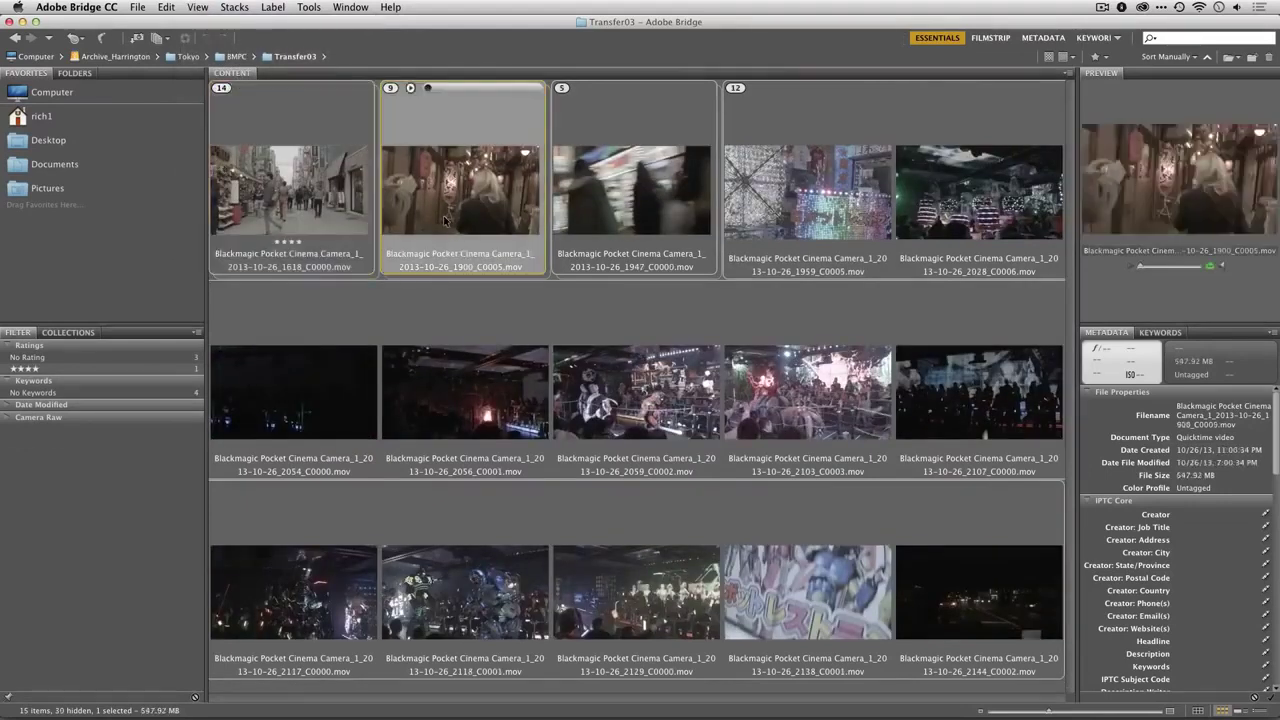
click(737, 89)
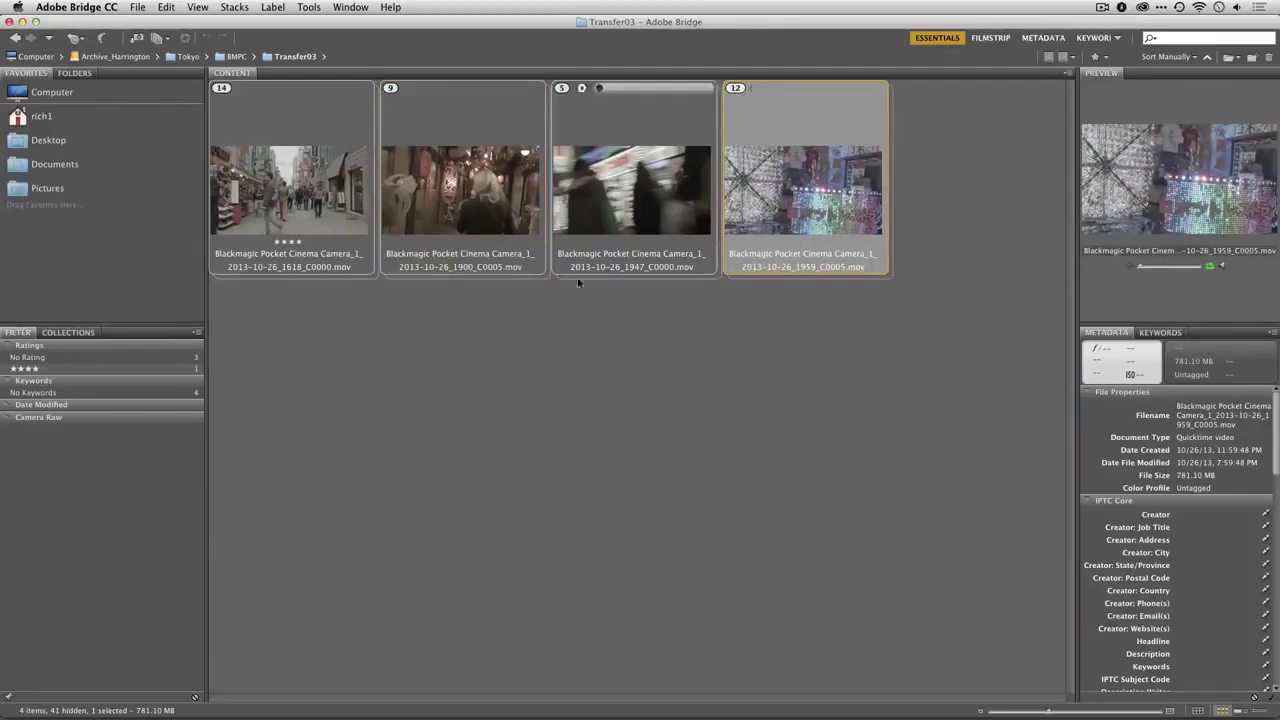
Step: Create a new empty collection named 'Tokyo Selects' without including the selected files
click(66, 333)
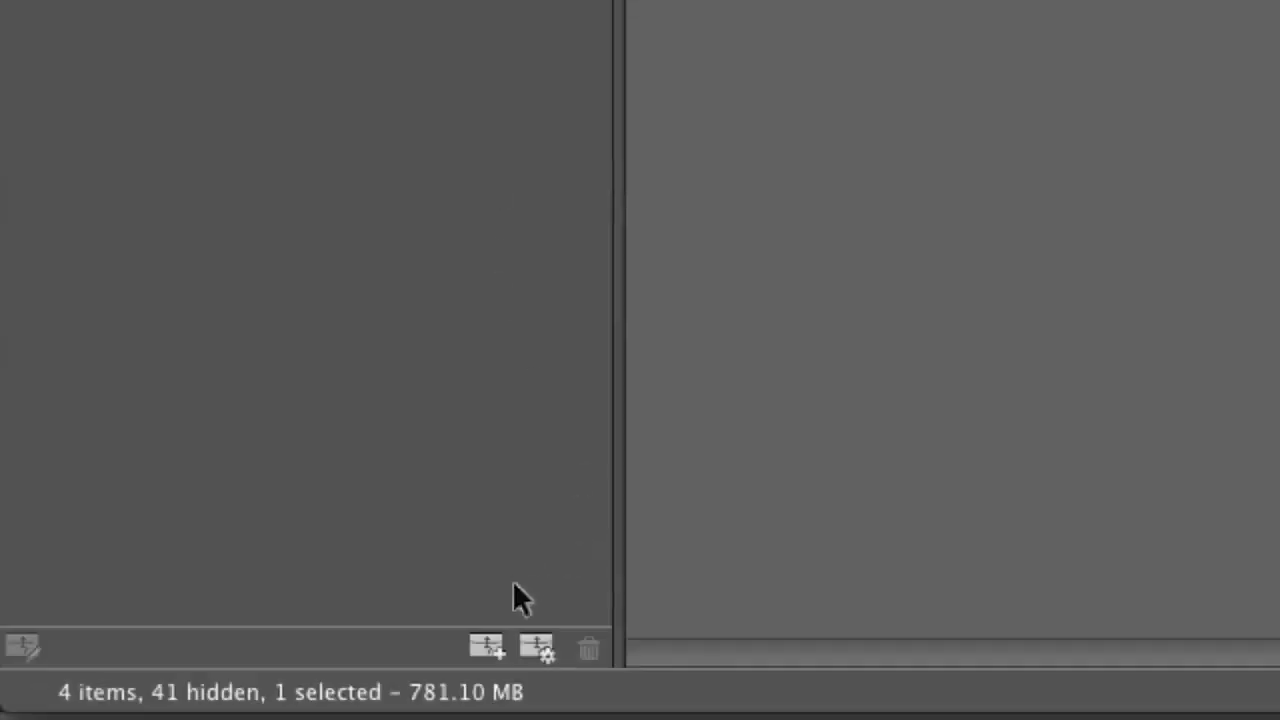
click(485, 632)
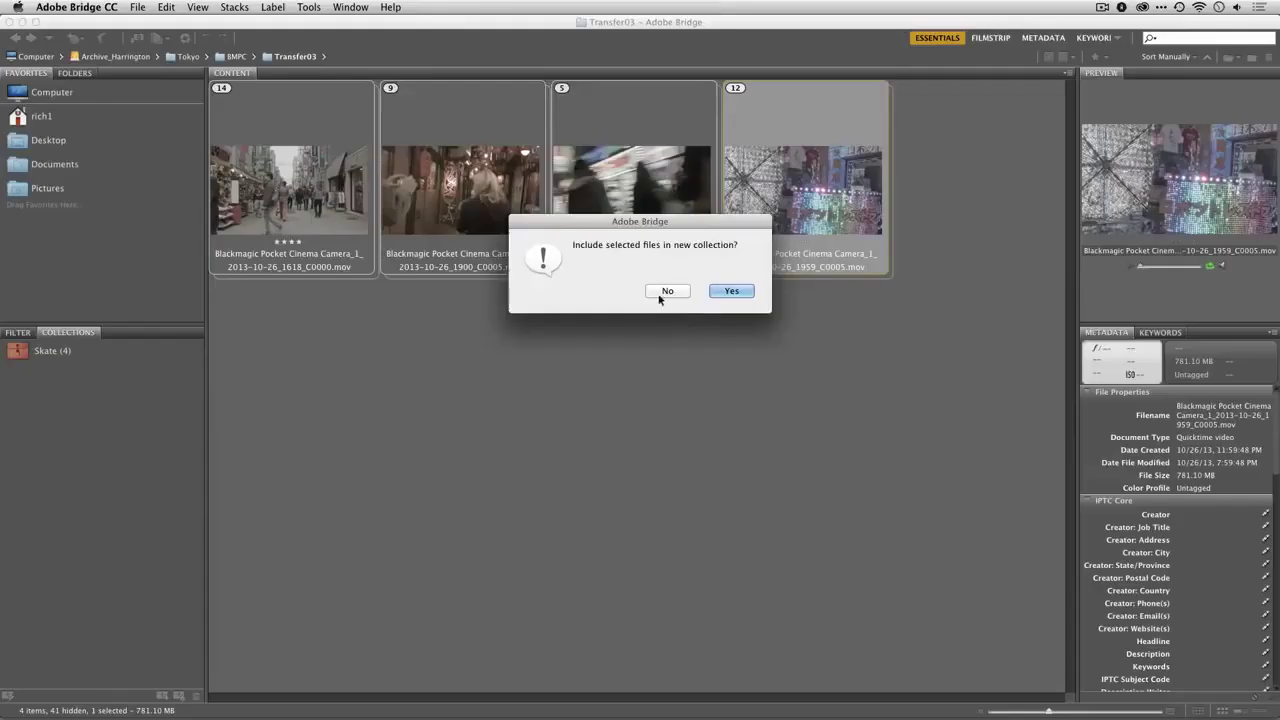
click(660, 295)
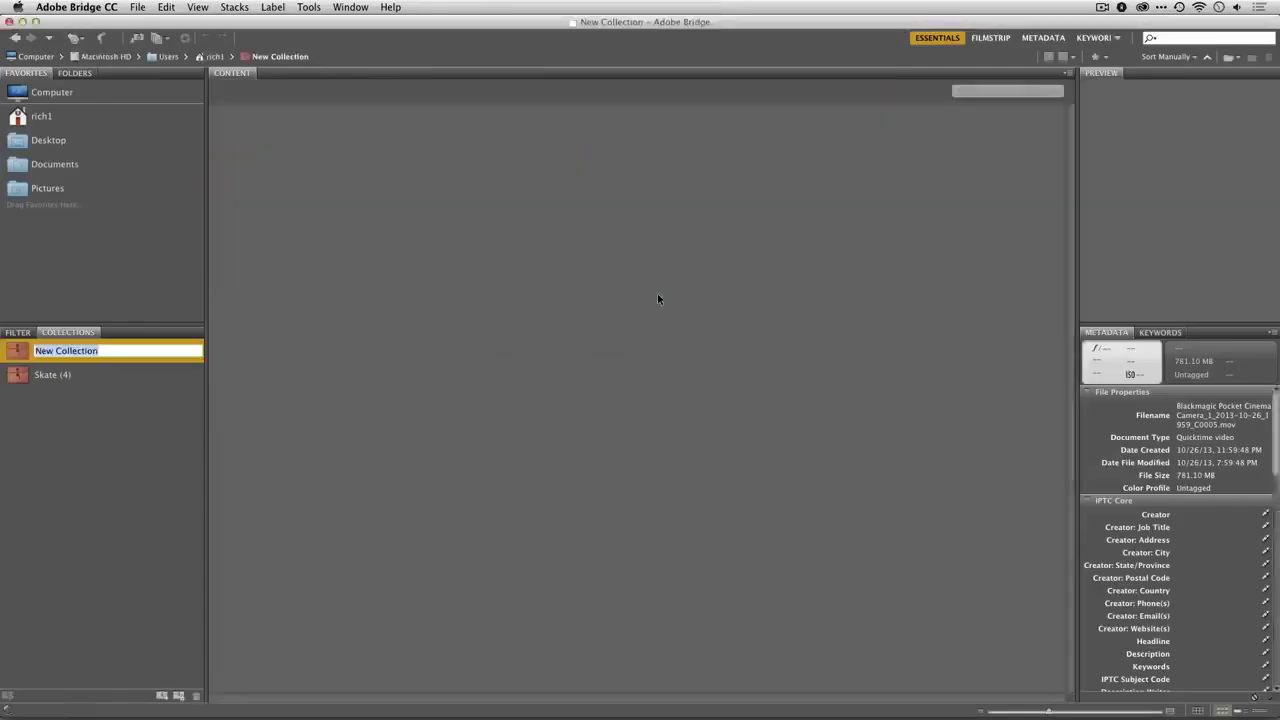
text(Tokyo Selects)
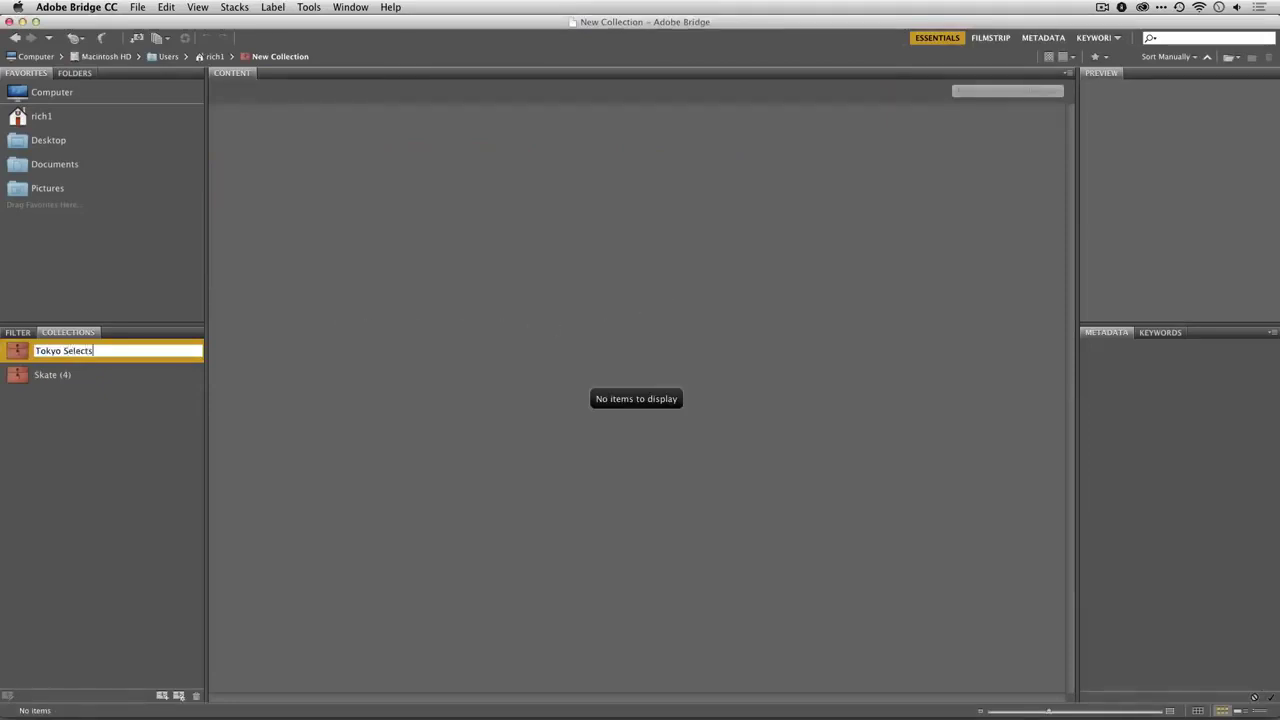
key(Return)
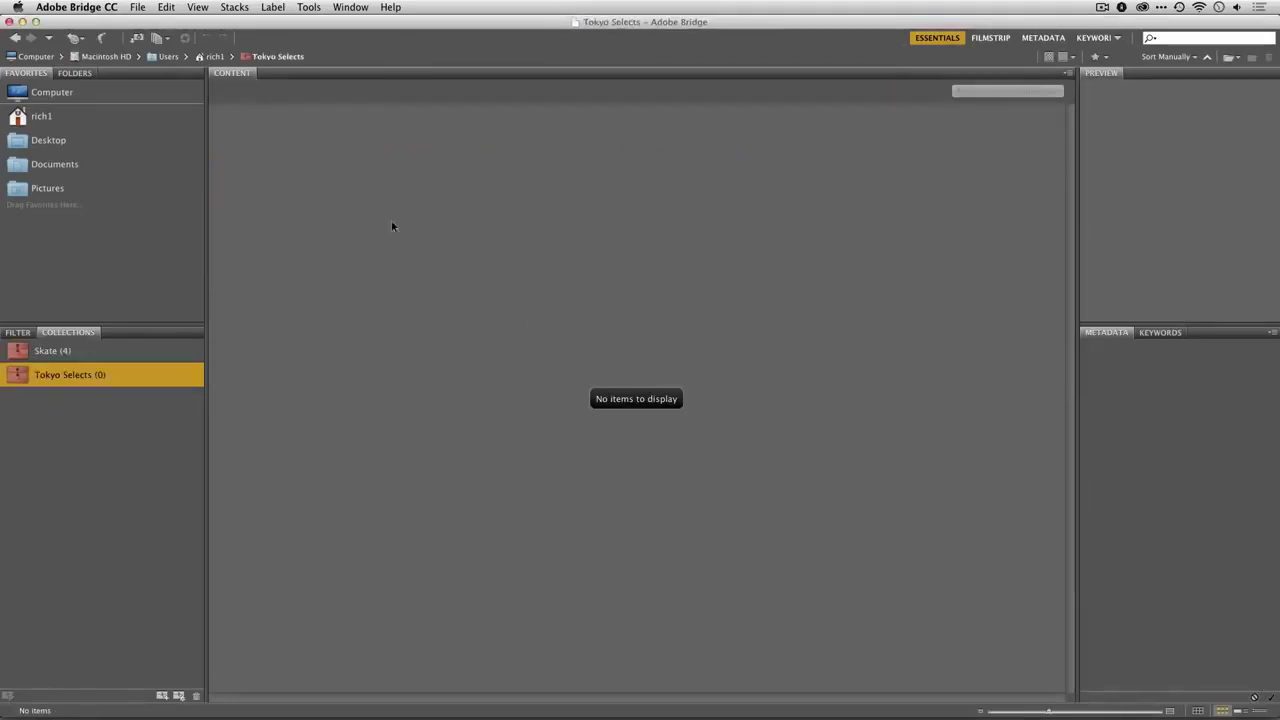
Step: Return to the Transfer03 folder and expand the 14-clip stack
click(15, 39)
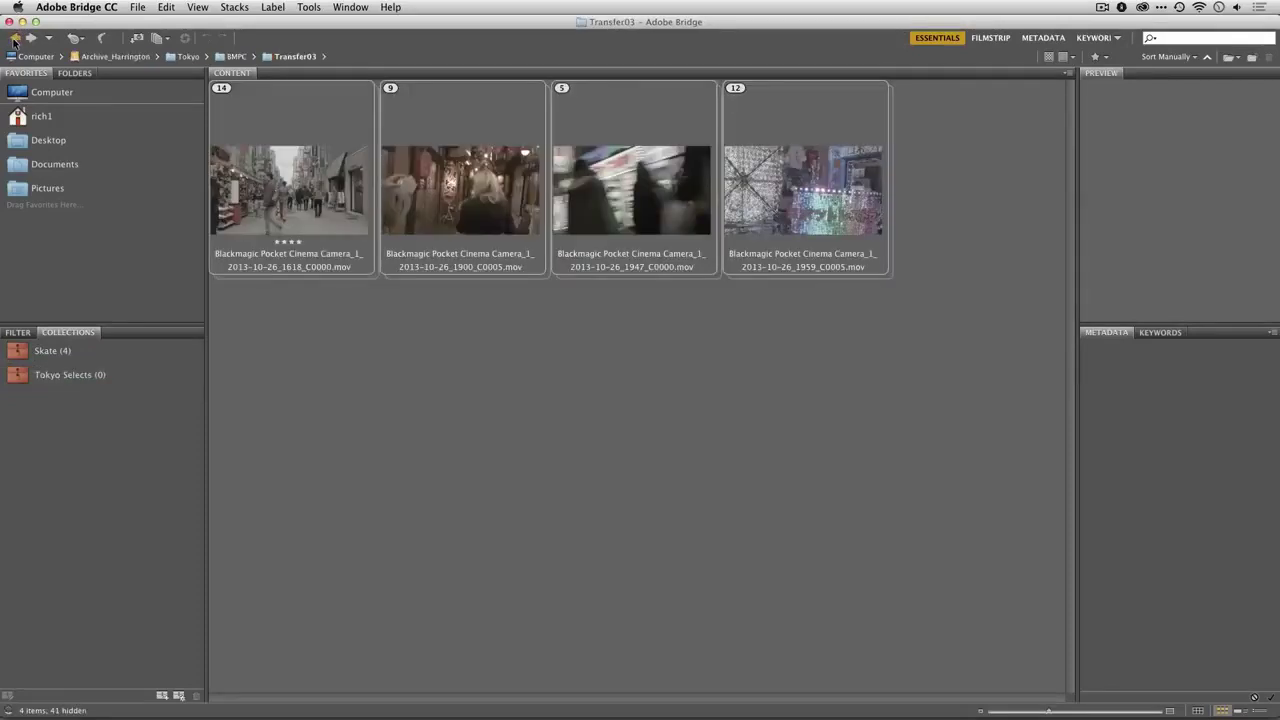
click(223, 90)
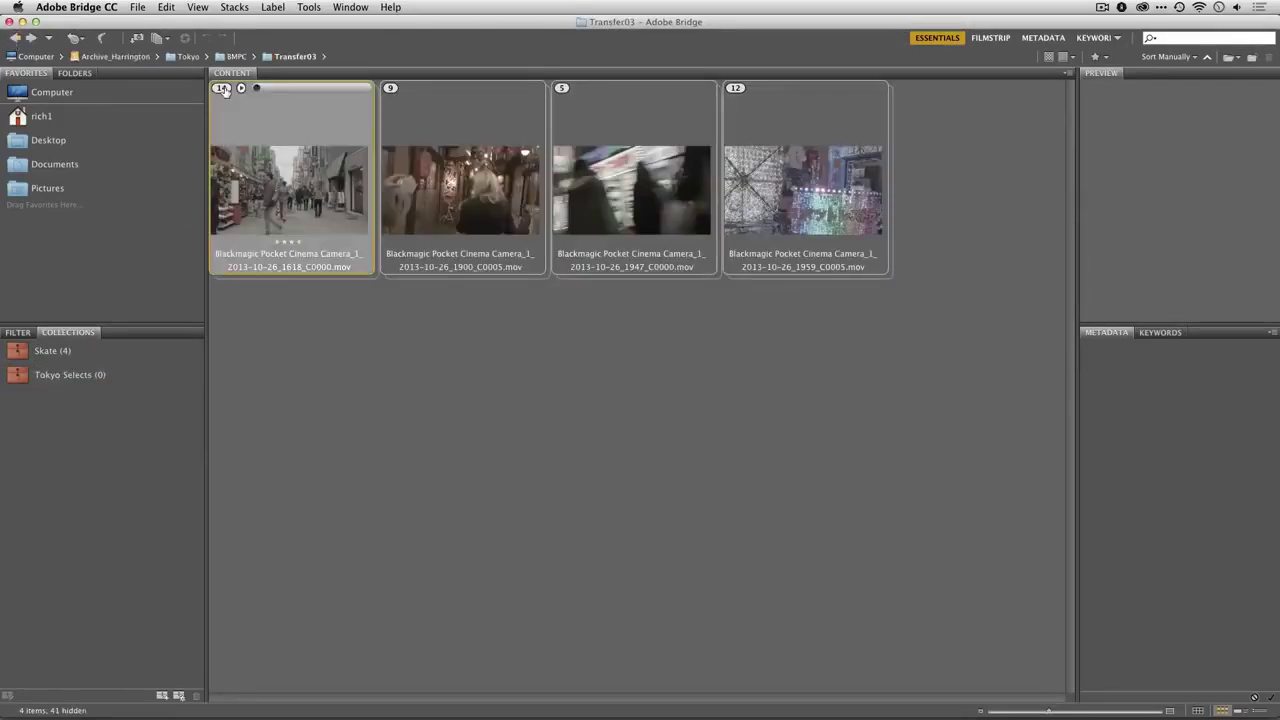
click(221, 88)
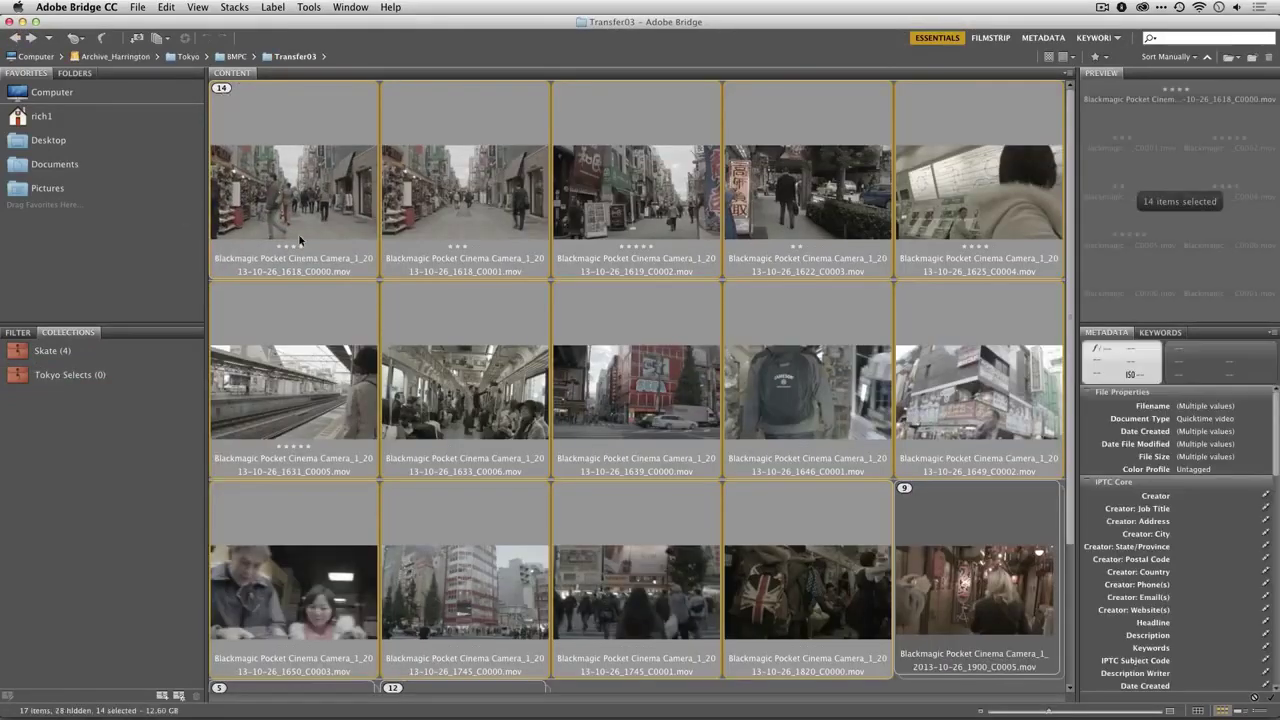
Step: Add clips 1633_C0006, 1631_C0005 and 1618_C0001 to Tokyo Selects, then select BMPC's Transfer01 folder
click(815, 385)
click(420, 408)
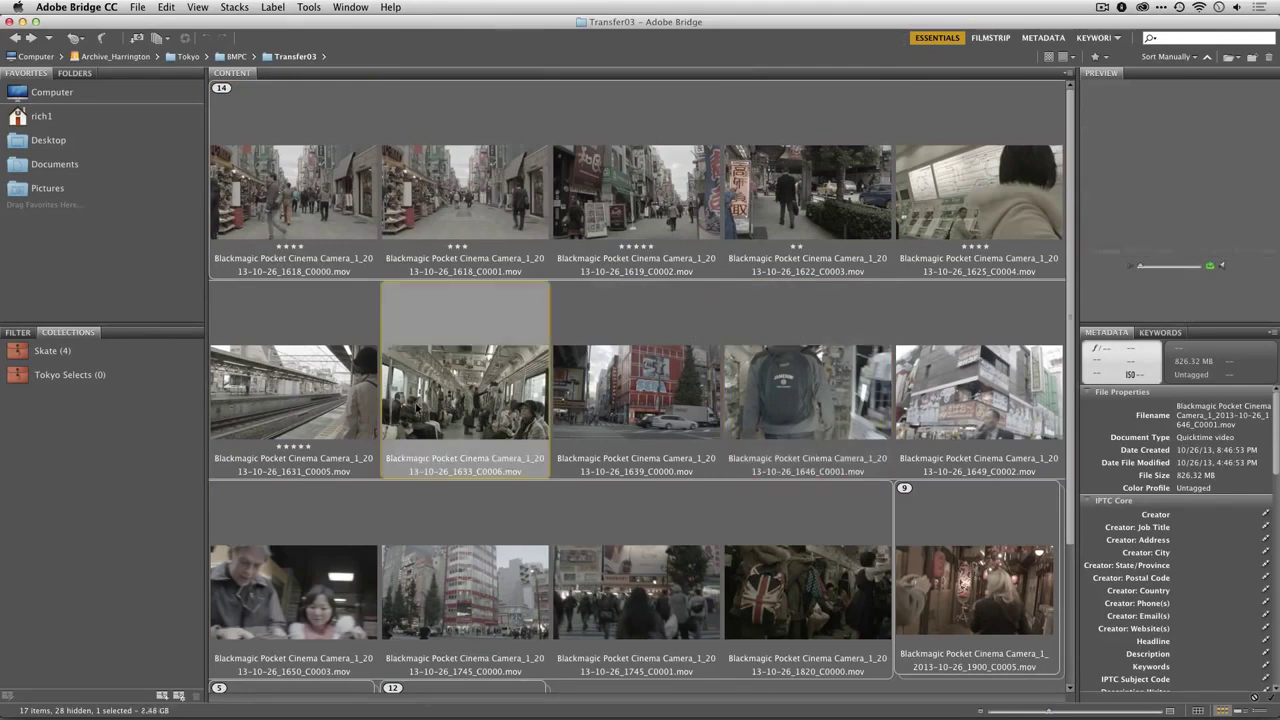
shift+click(295, 390)
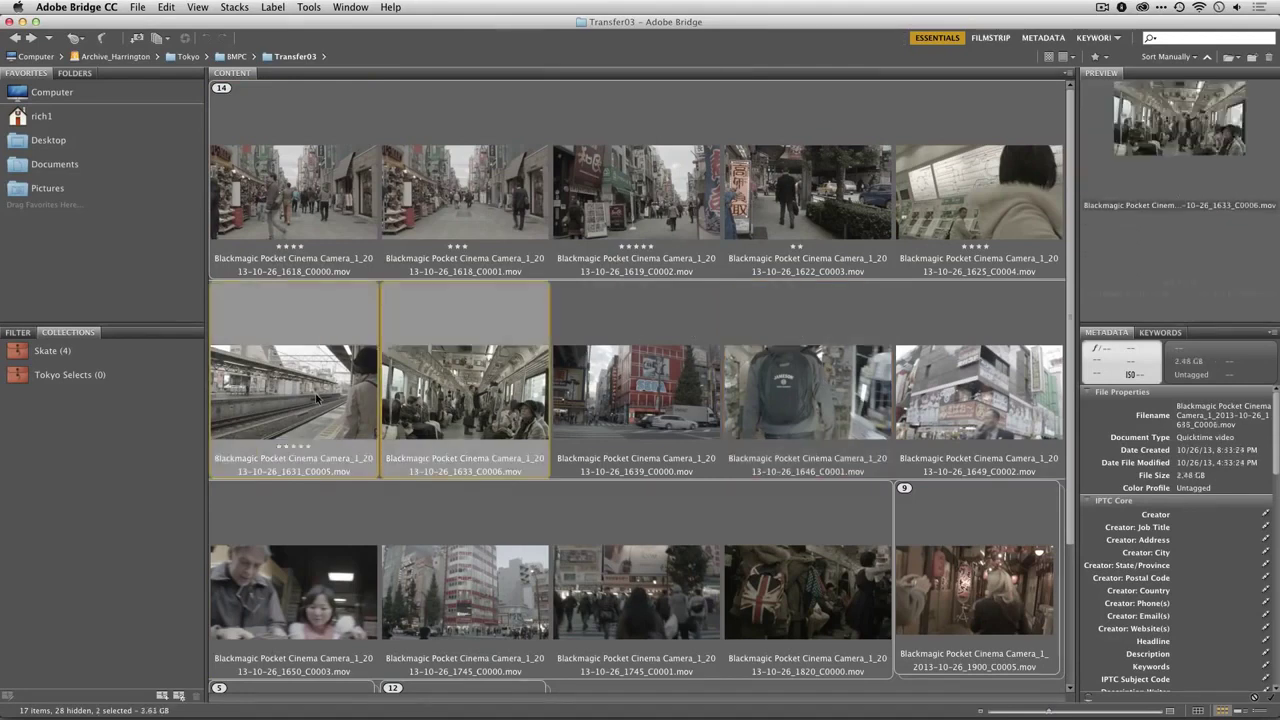
super+click(497, 188)
drag(497, 188, 109, 375)
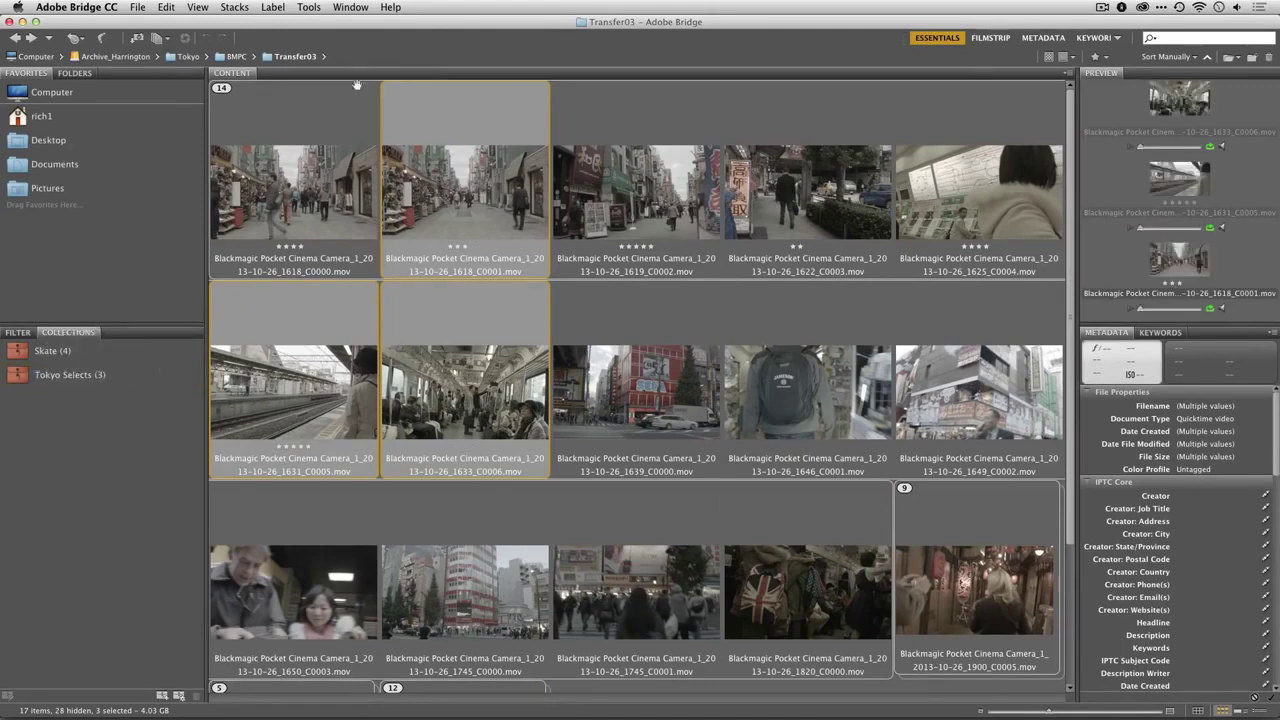
click(236, 56)
click(265, 192)
Step: Open Transfer01 and add clips 0743_C0004, C0008, C0002, C0835 and C0003 to Tokyo Selects
double_click(265, 192)
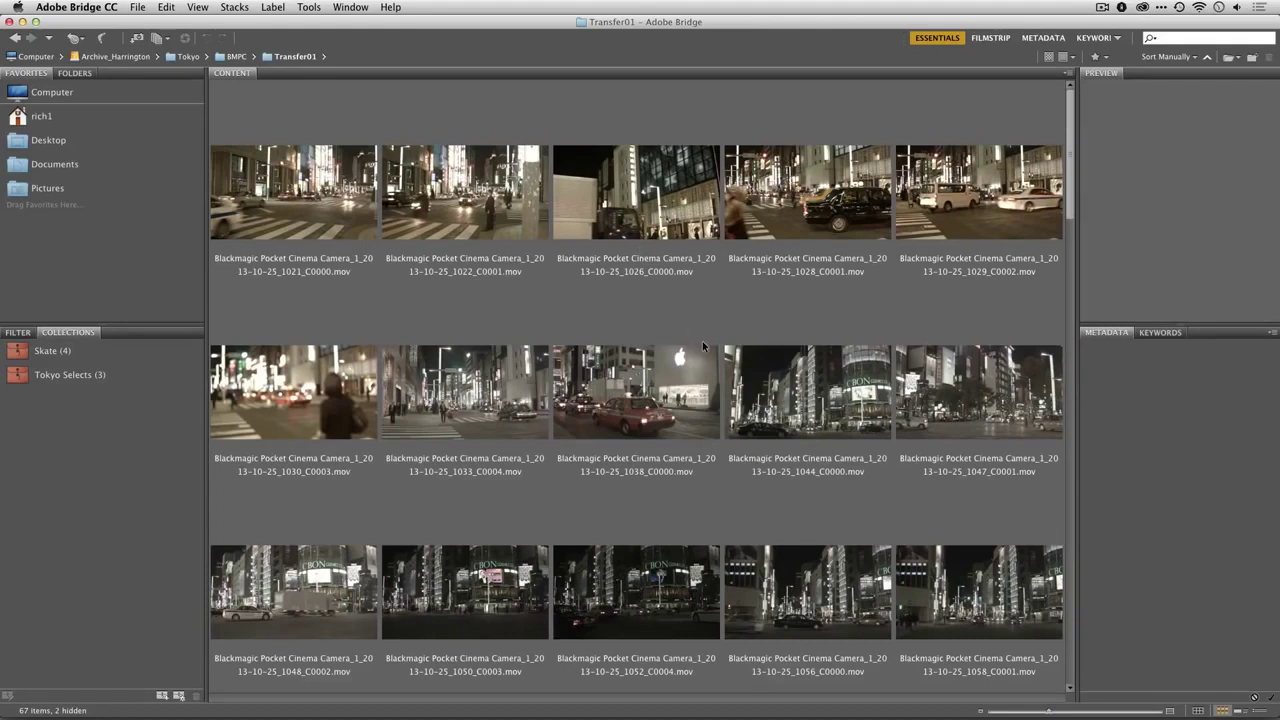
scroll(746, 357, down, 10)
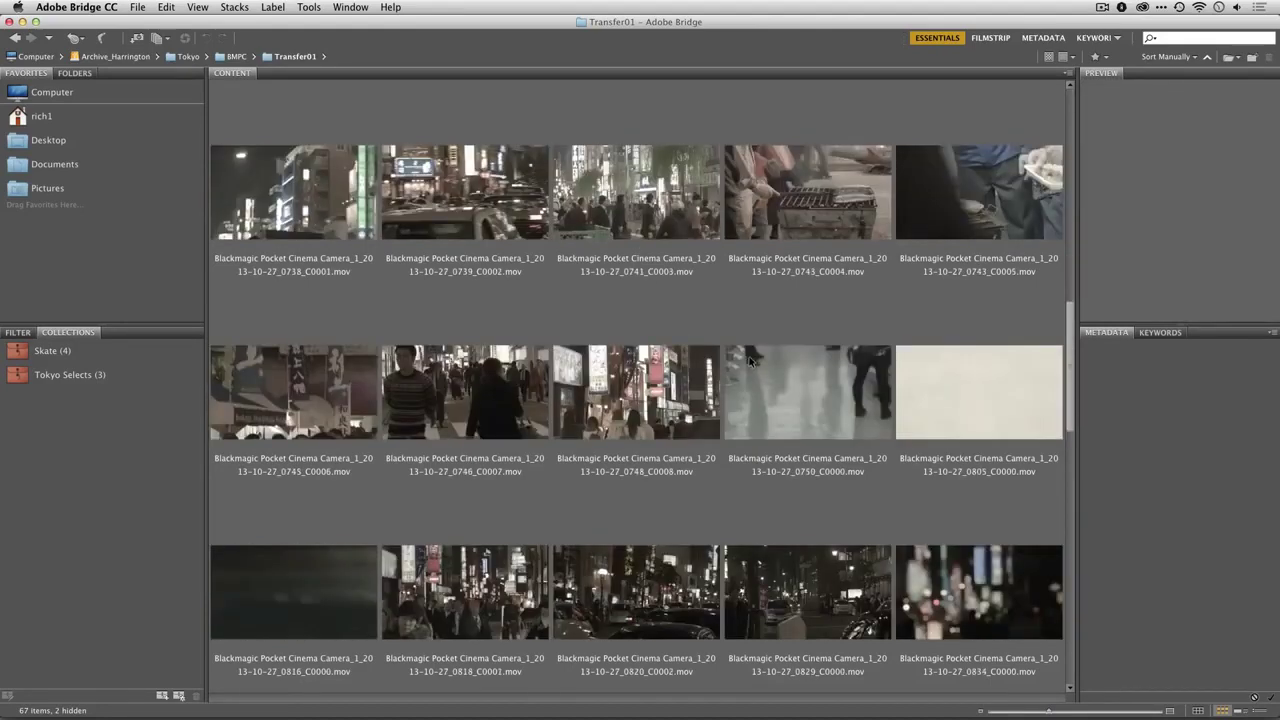
click(853, 208)
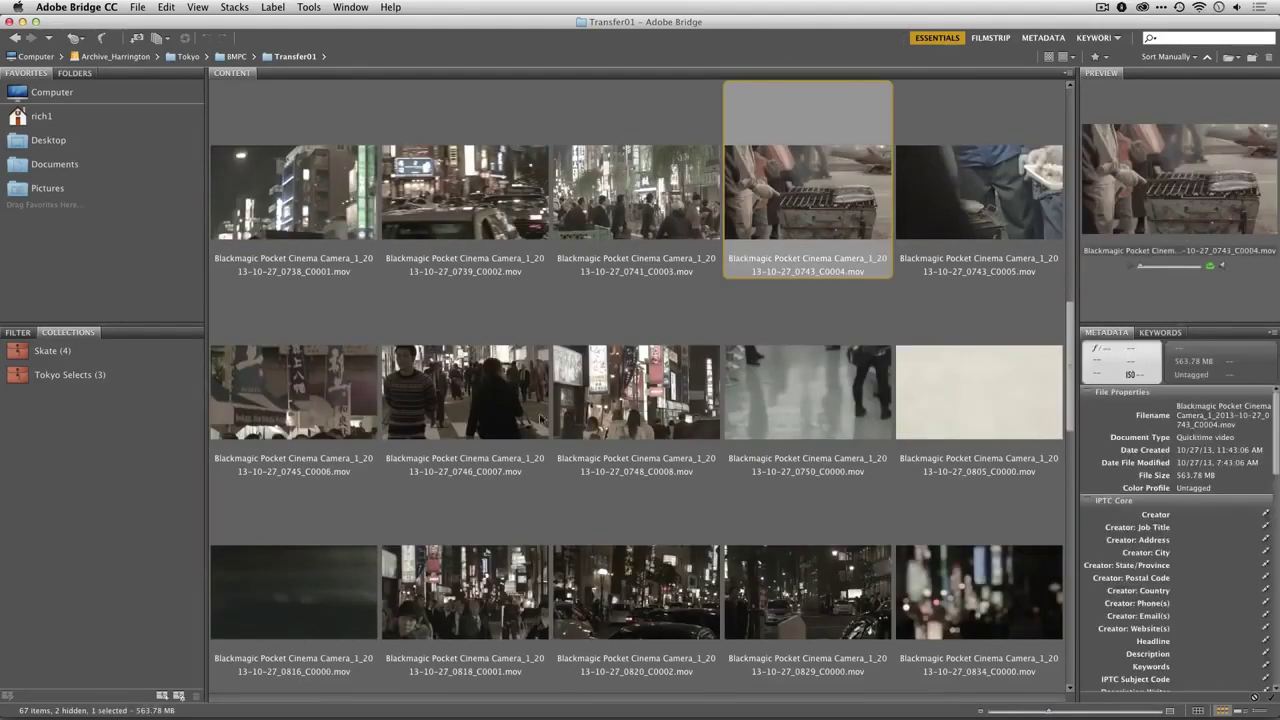
super+click(623, 400)
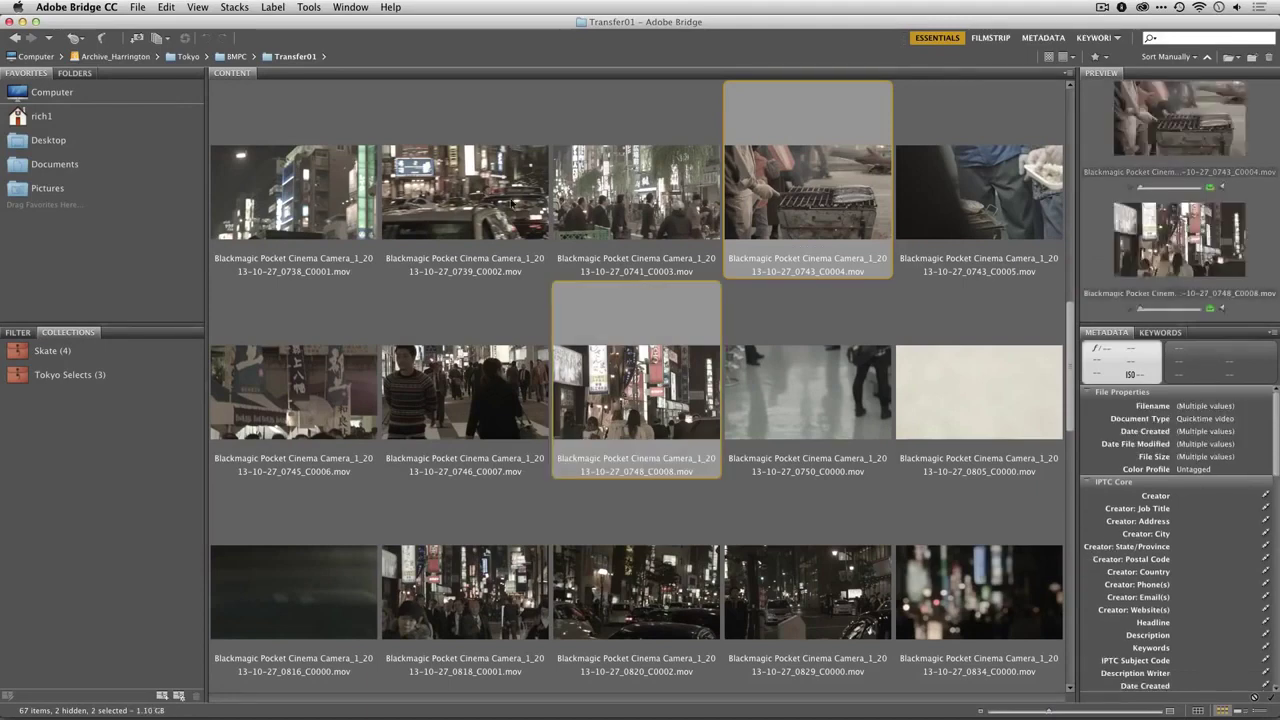
super+click(508, 200)
scroll(888, 420, down, 2)
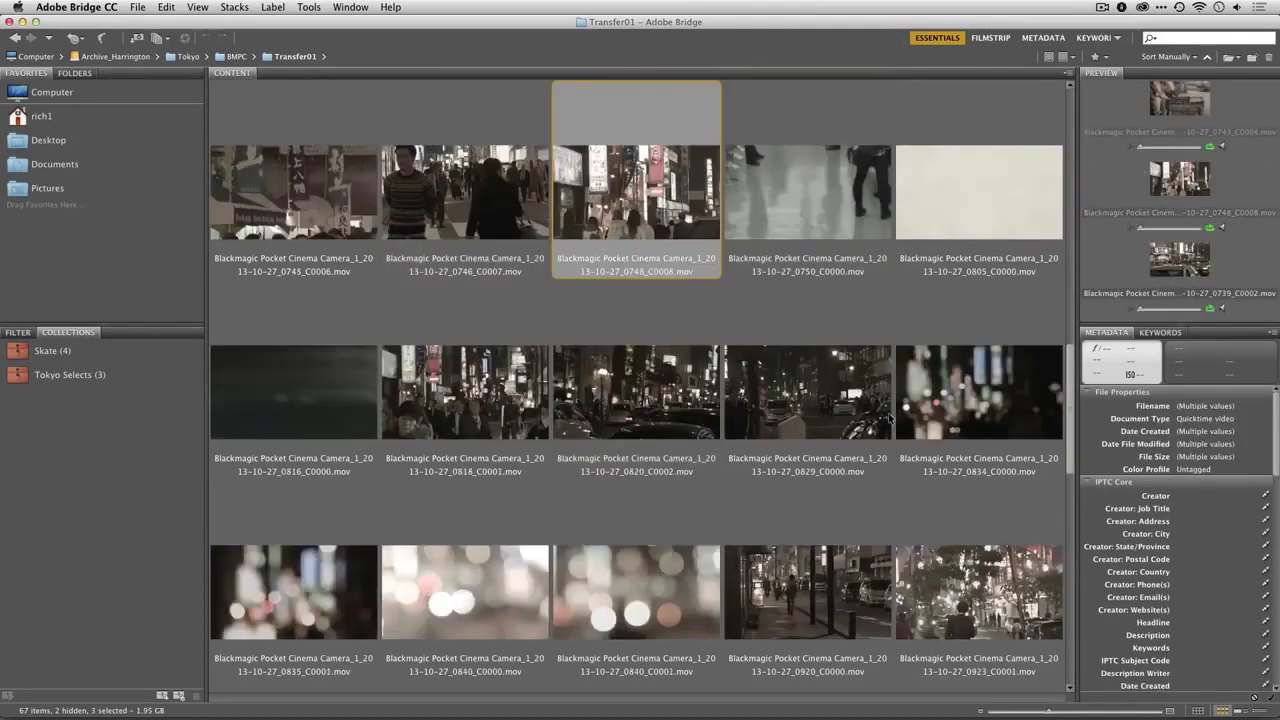
scroll(888, 418, down, 2)
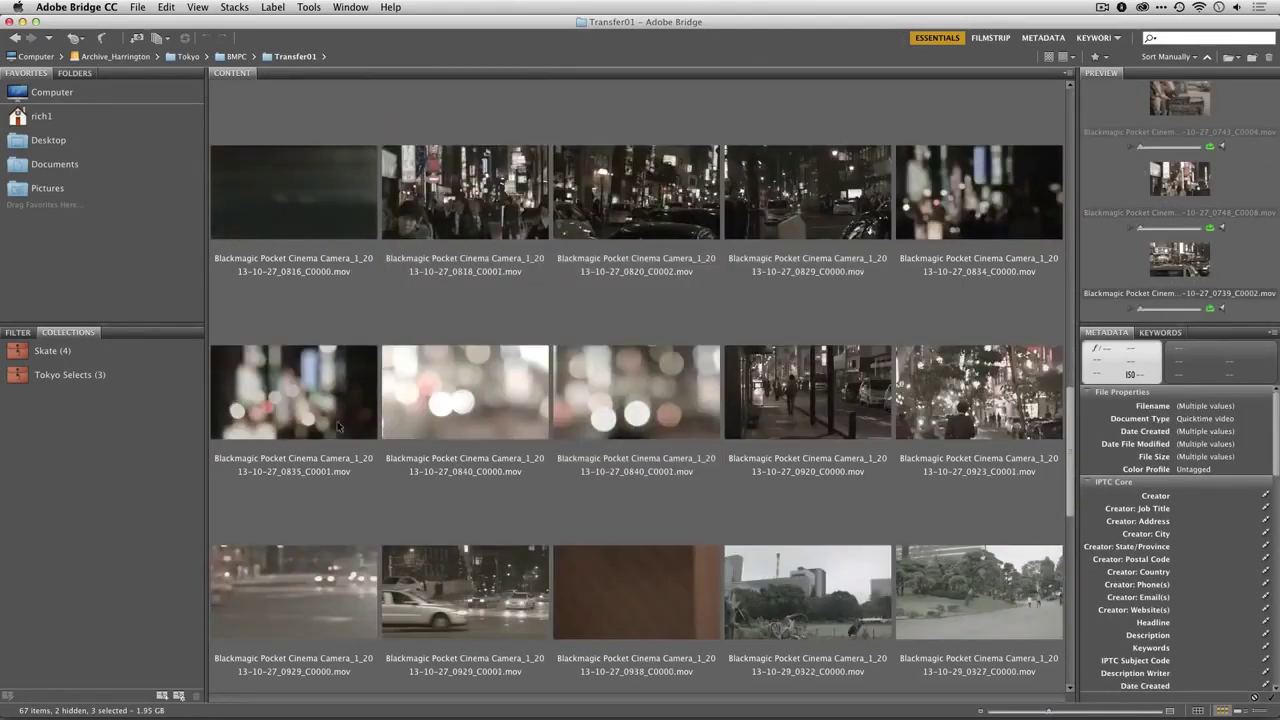
super+click(320, 391)
scroll(794, 515, down, 8)
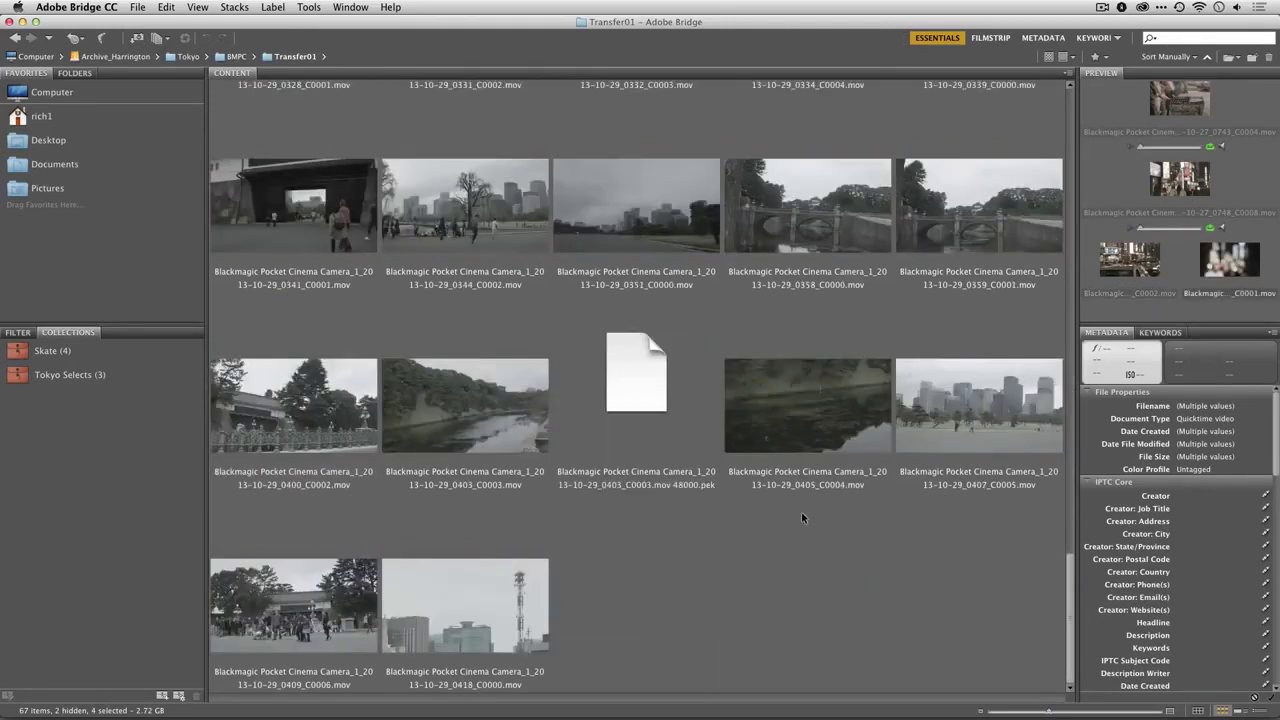
scroll(800, 512, up, 10)
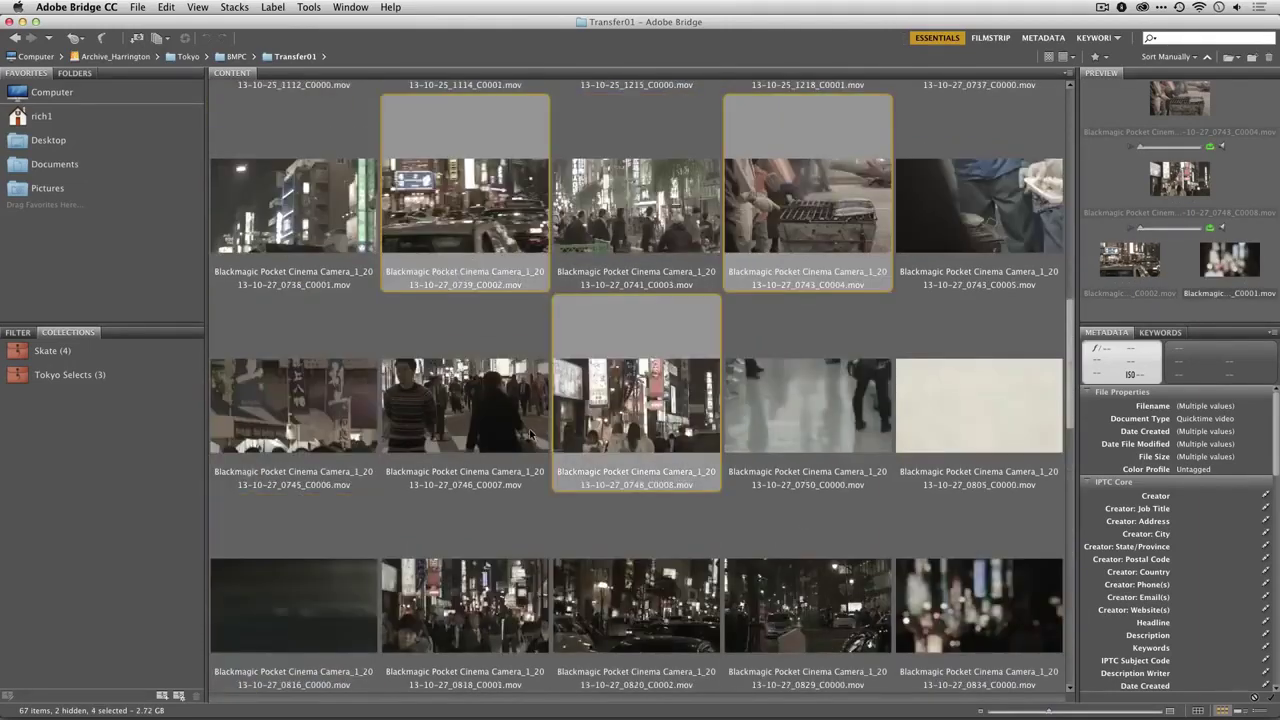
super+click(652, 211)
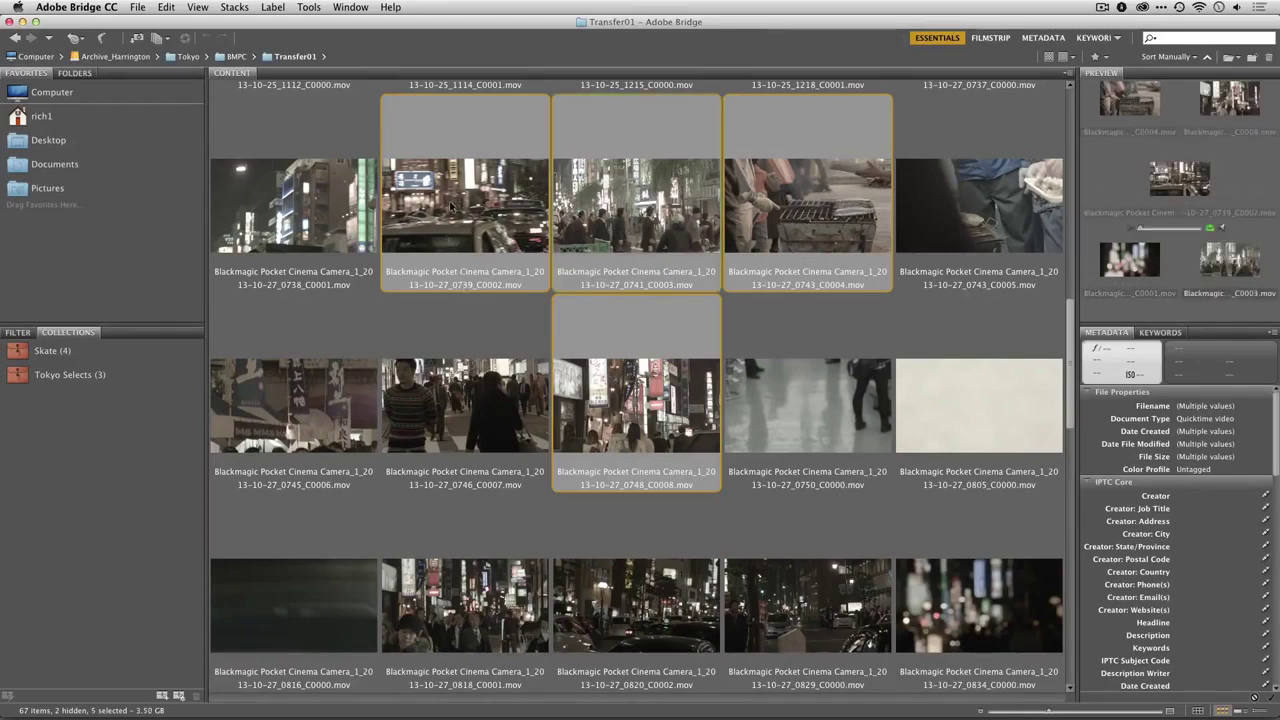
drag(453, 207, 93, 374)
Step: In Tokyo Selects, move C0003 before C0002, 0835 bokeh to fourth, and 0743_C0004 to start row two
click(79, 378)
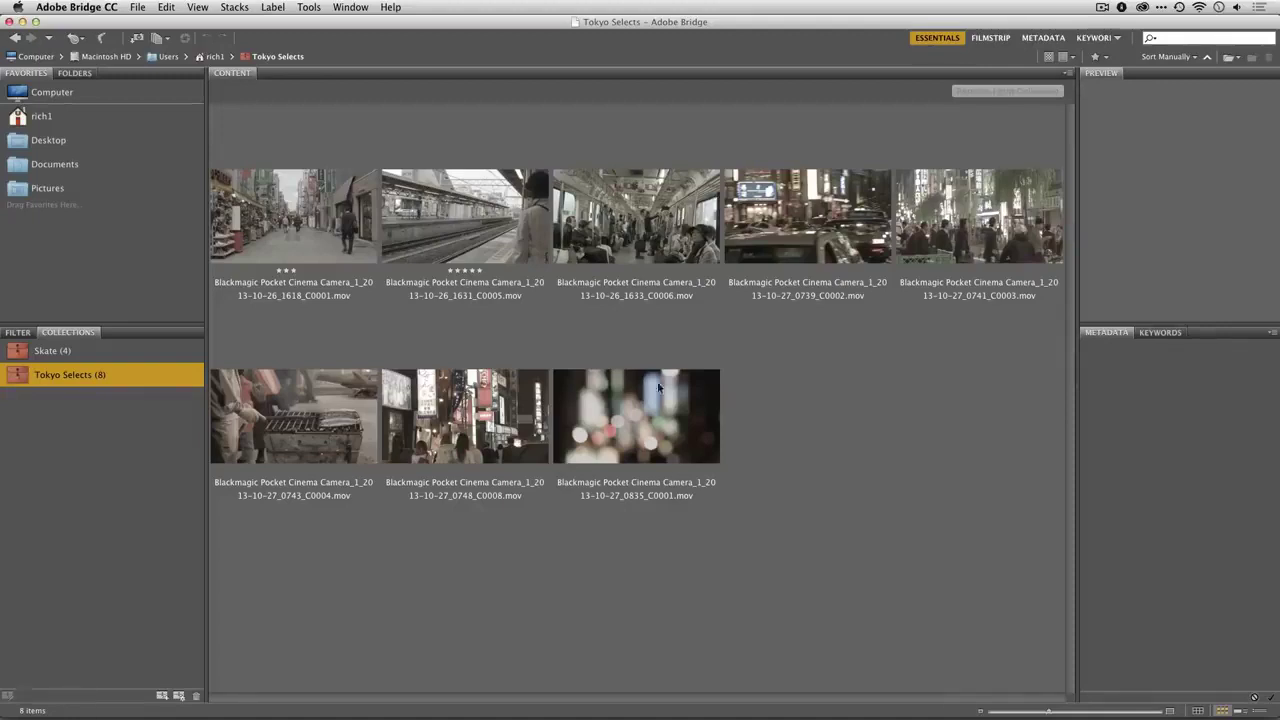
drag(956, 252, 754, 232)
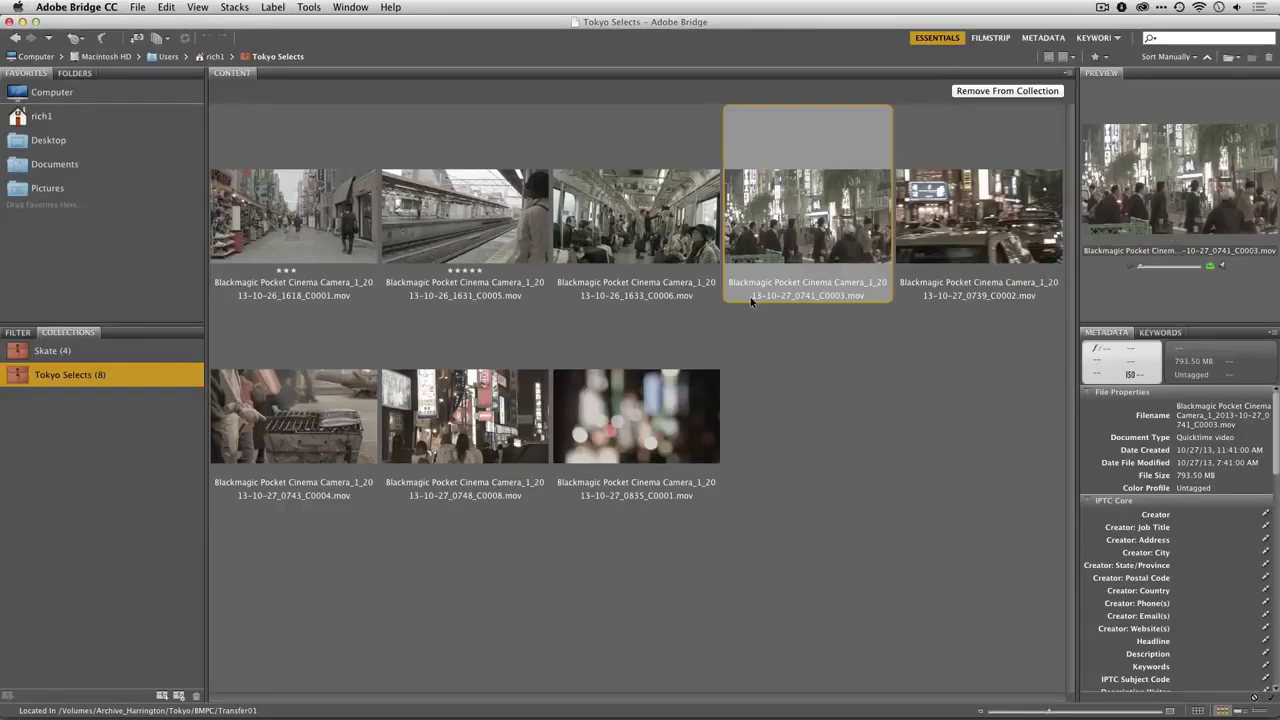
drag(688, 395, 722, 290)
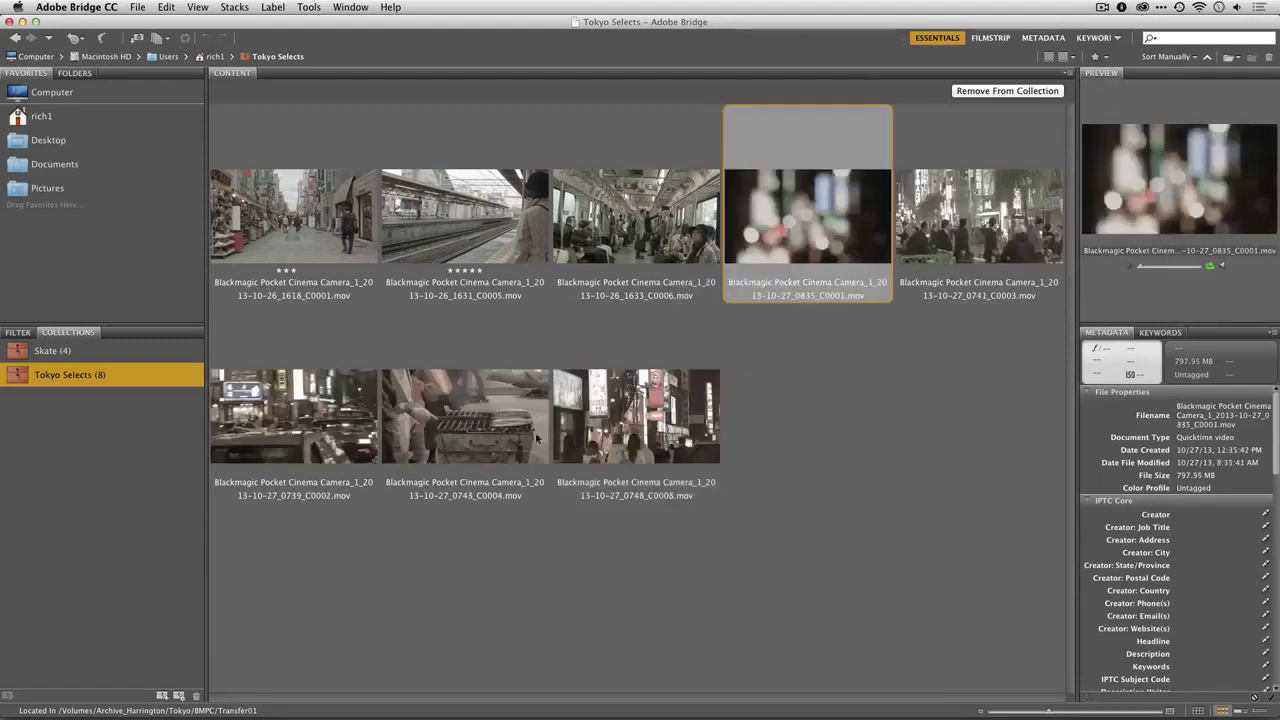
drag(512, 440, 240, 402)
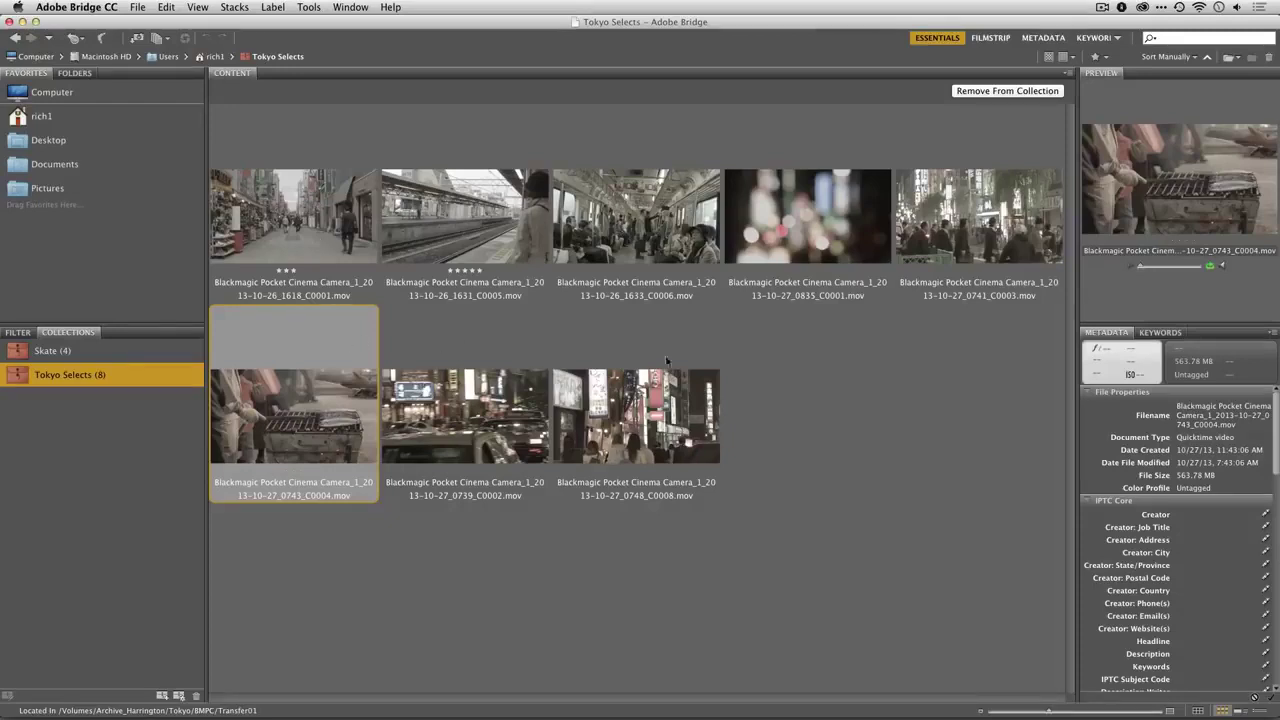
click(802, 347)
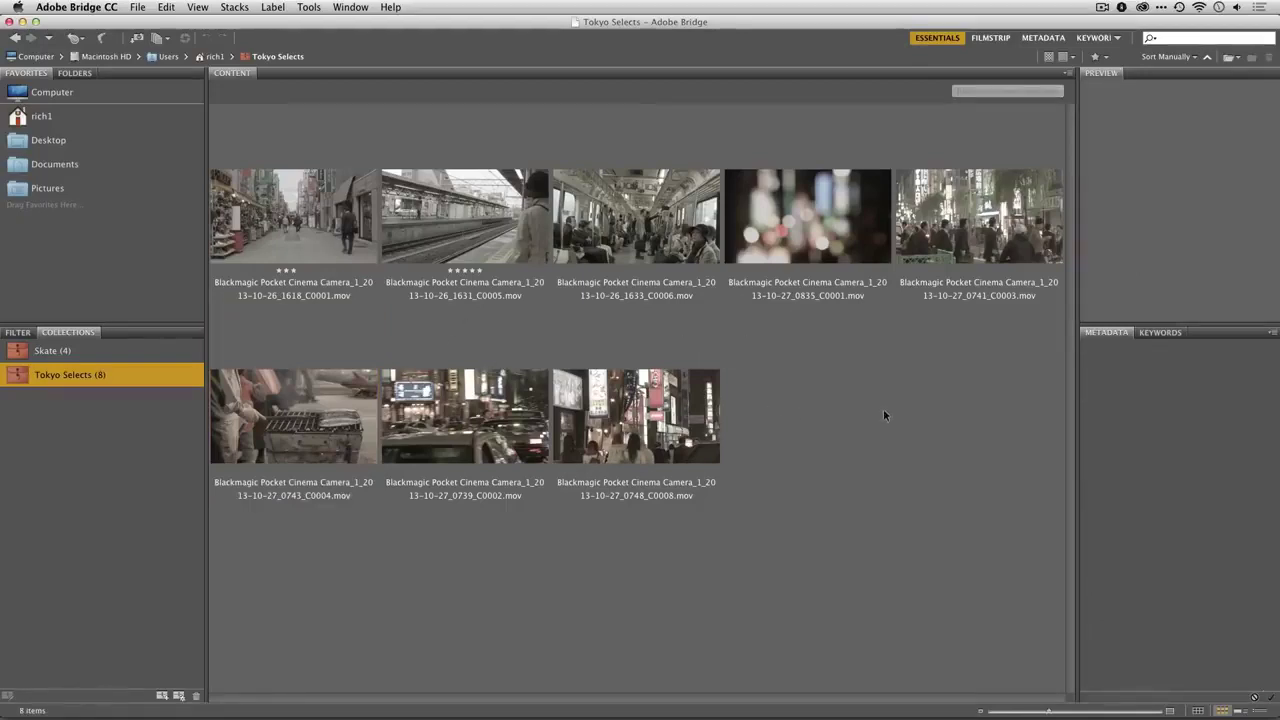
Step: Select all eight collection clips and start a Batch Rename on them
key(super+a)
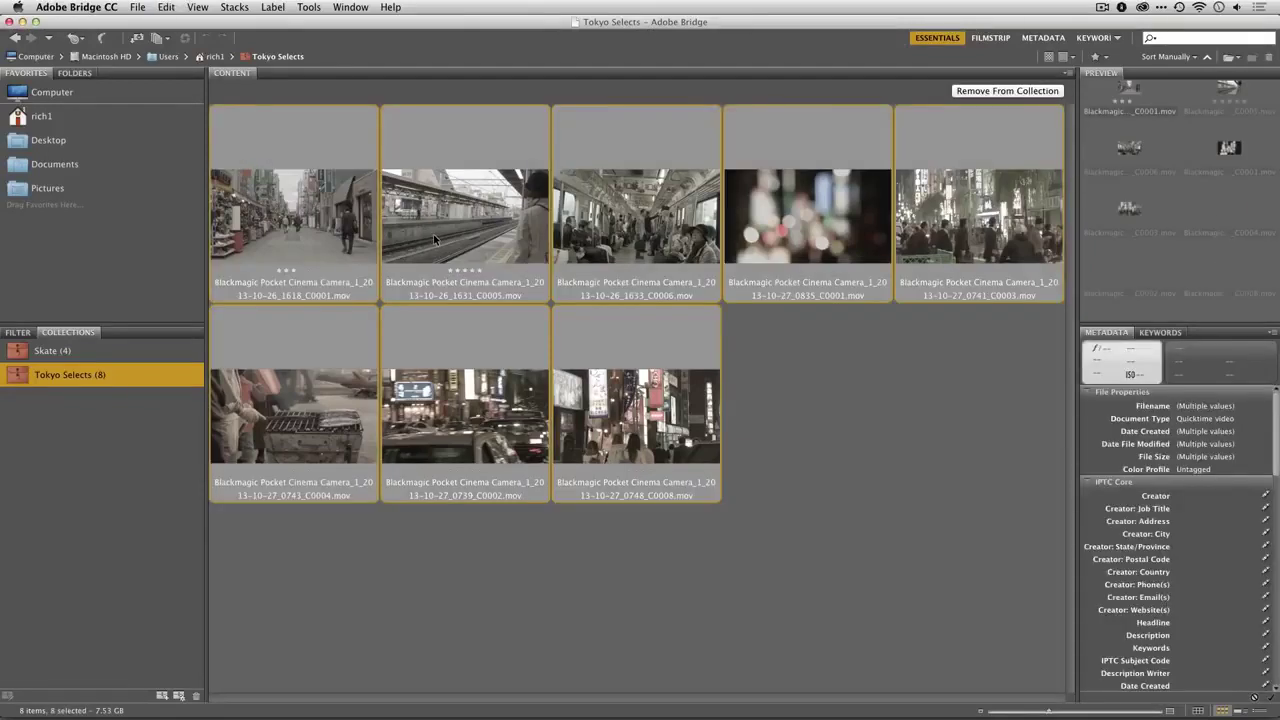
click(306, 6)
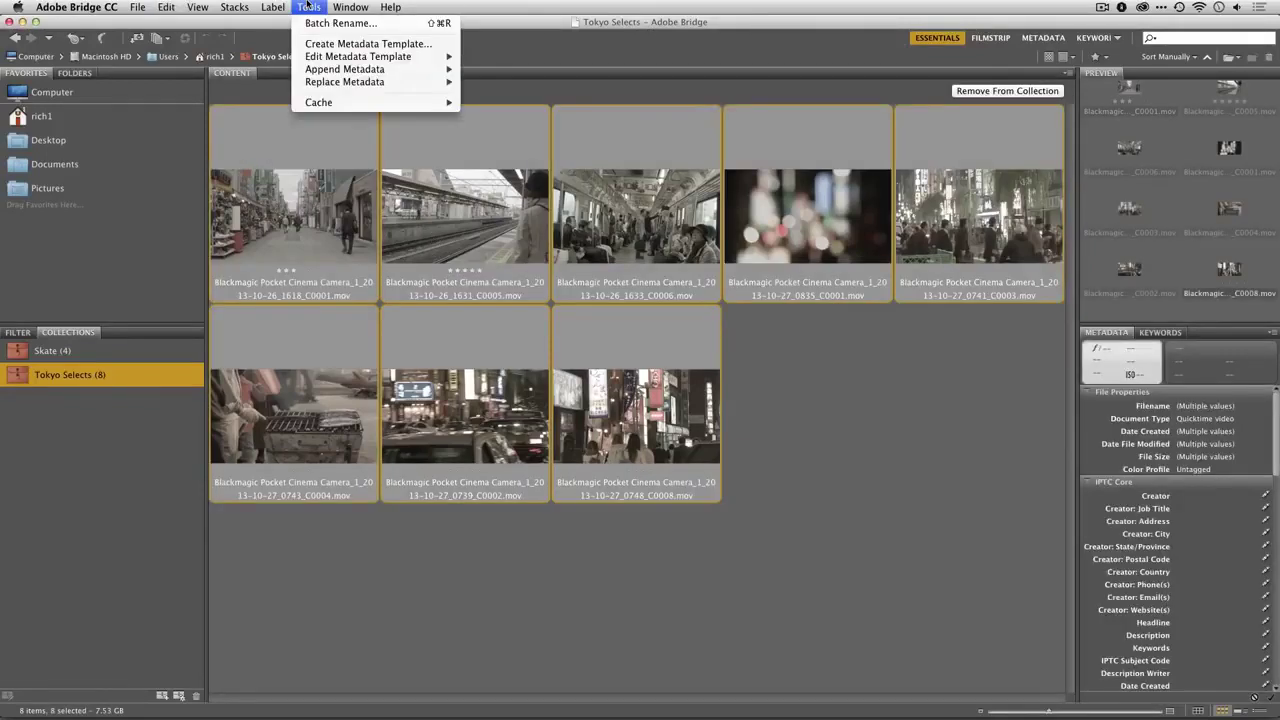
click(320, 24)
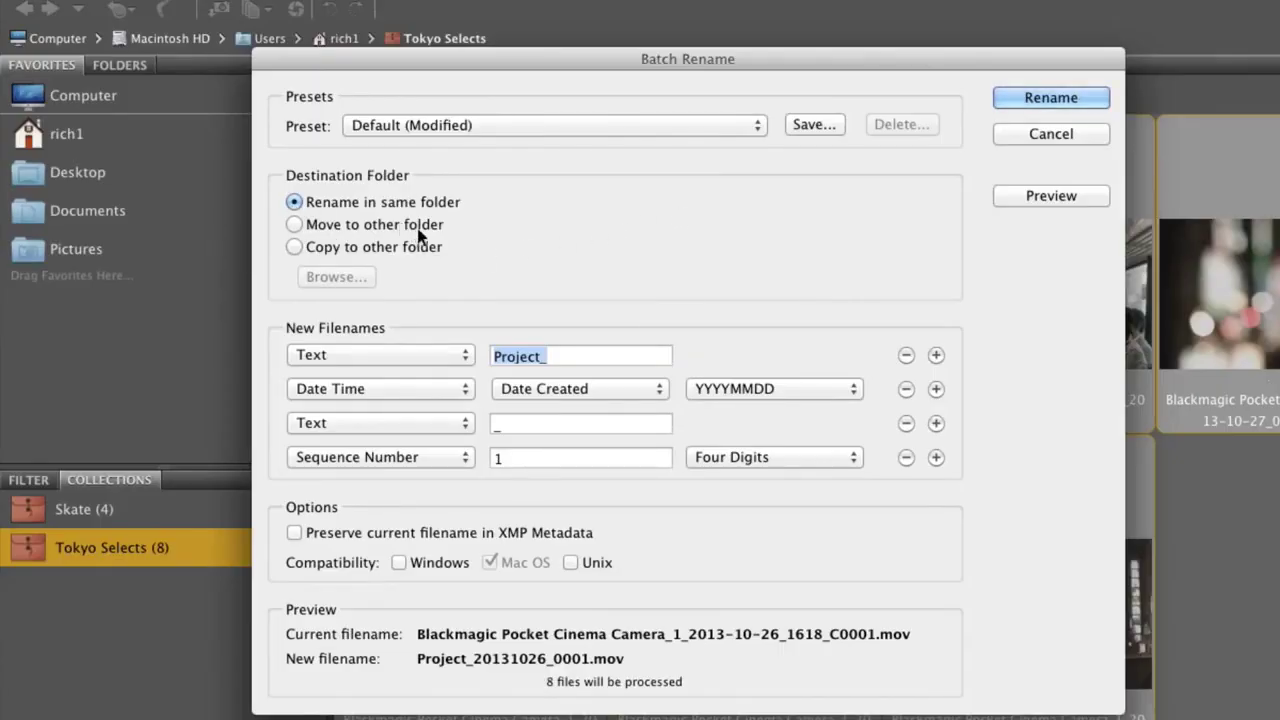
Step: Set the rename to copy files into a new Desktop folder named Tokyo_Rough_Cut
click(394, 249)
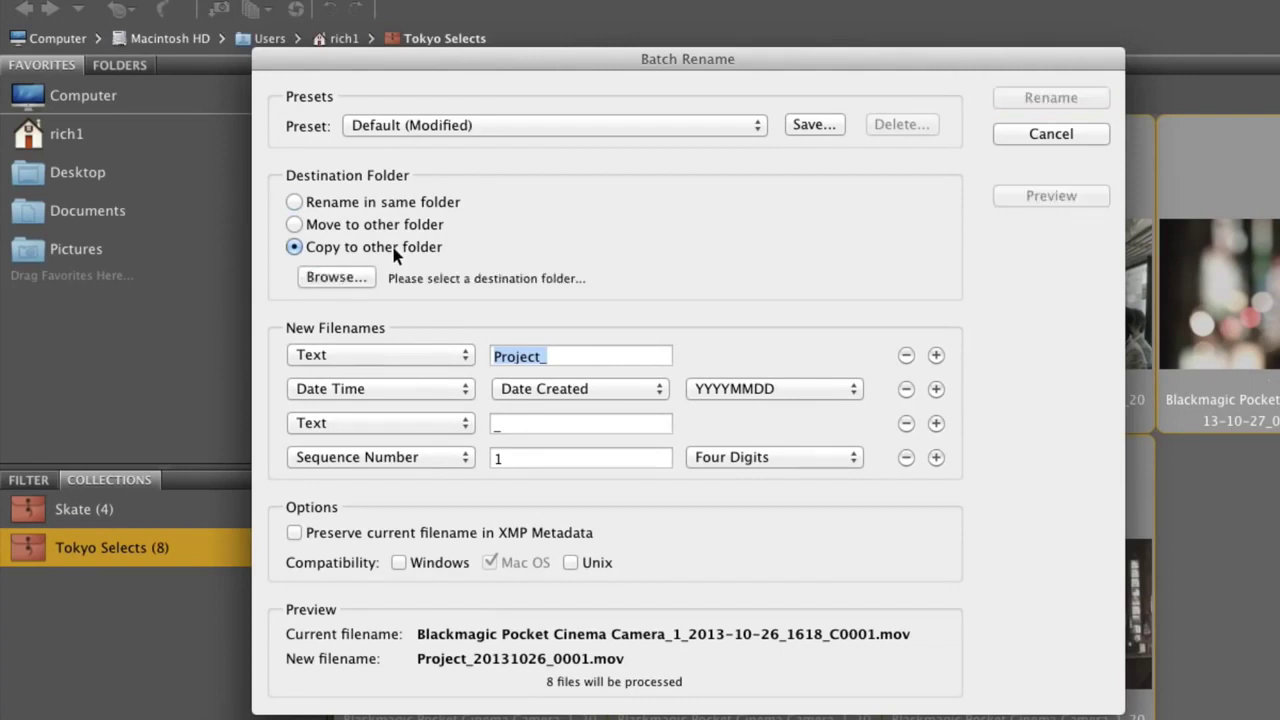
click(368, 278)
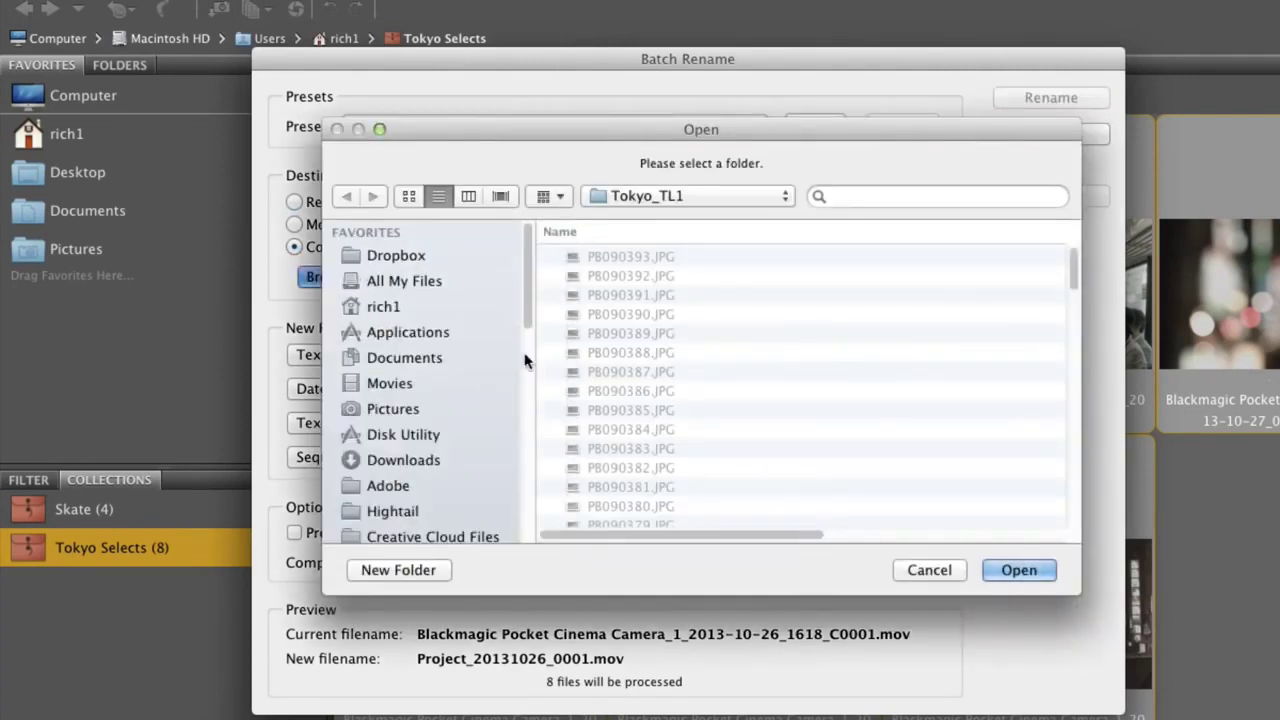
key(super+shift+d)
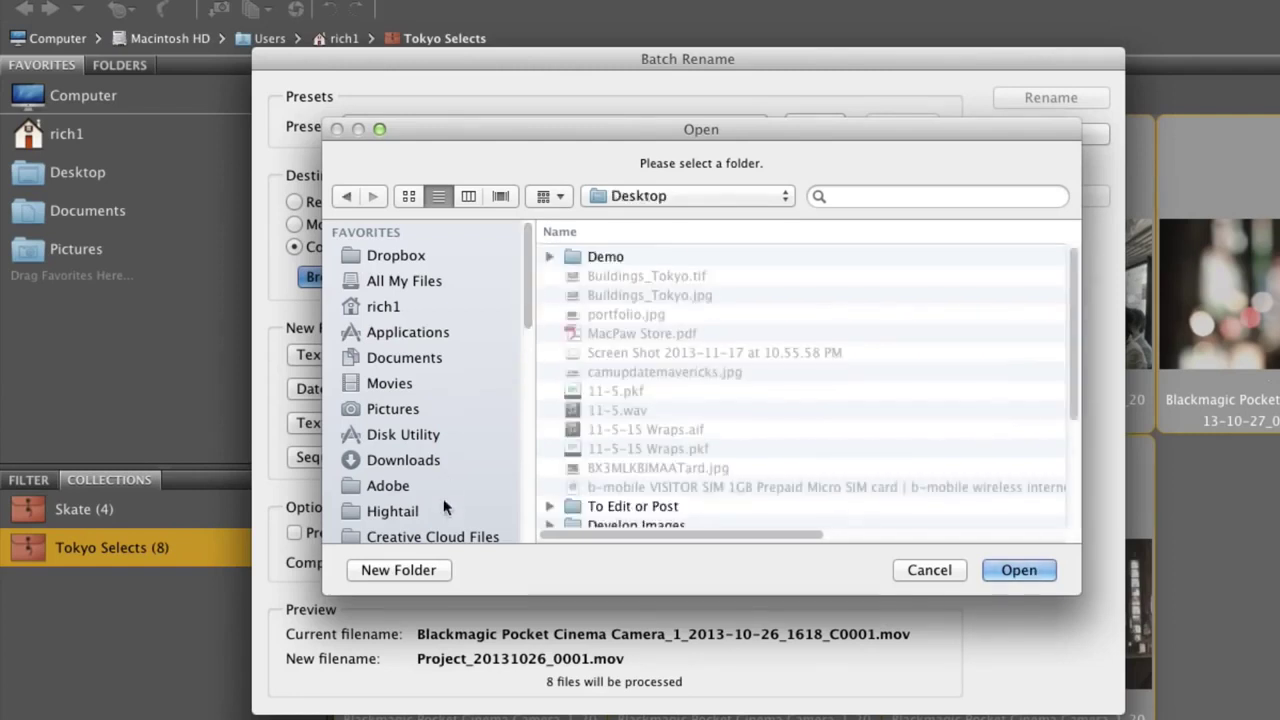
click(432, 568)
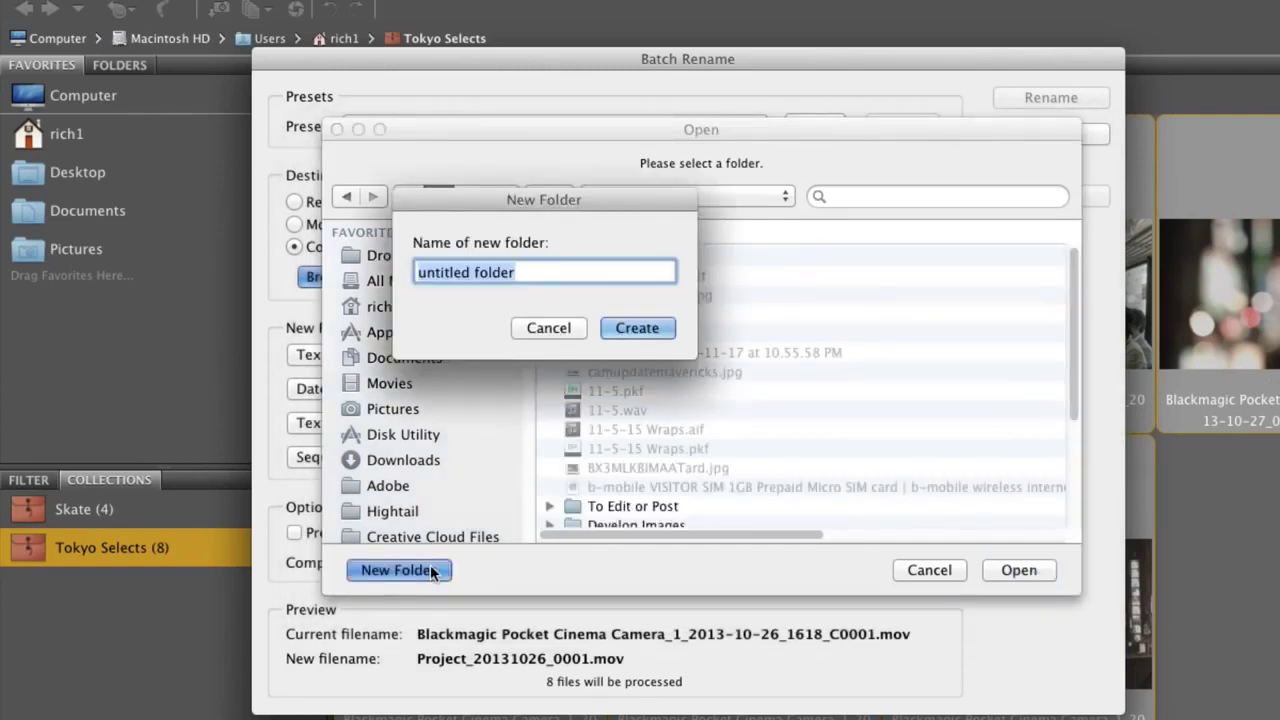
text(Tok)
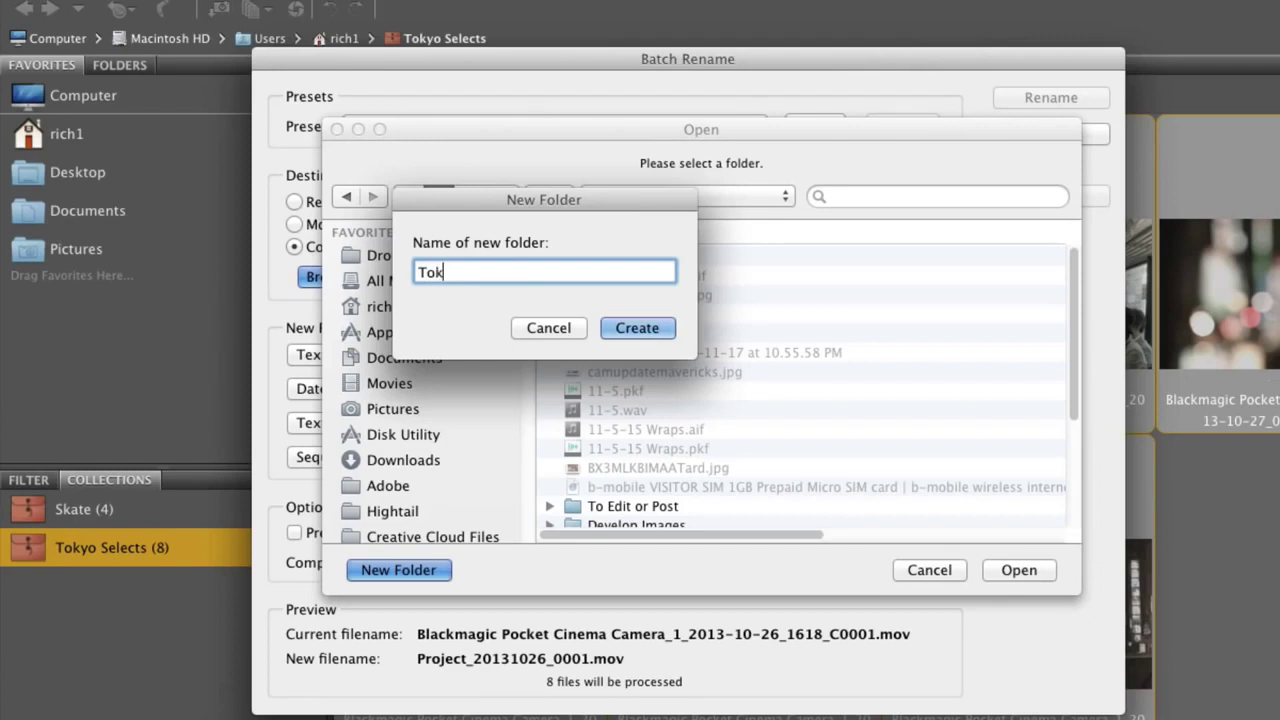
text(yo_Rough)
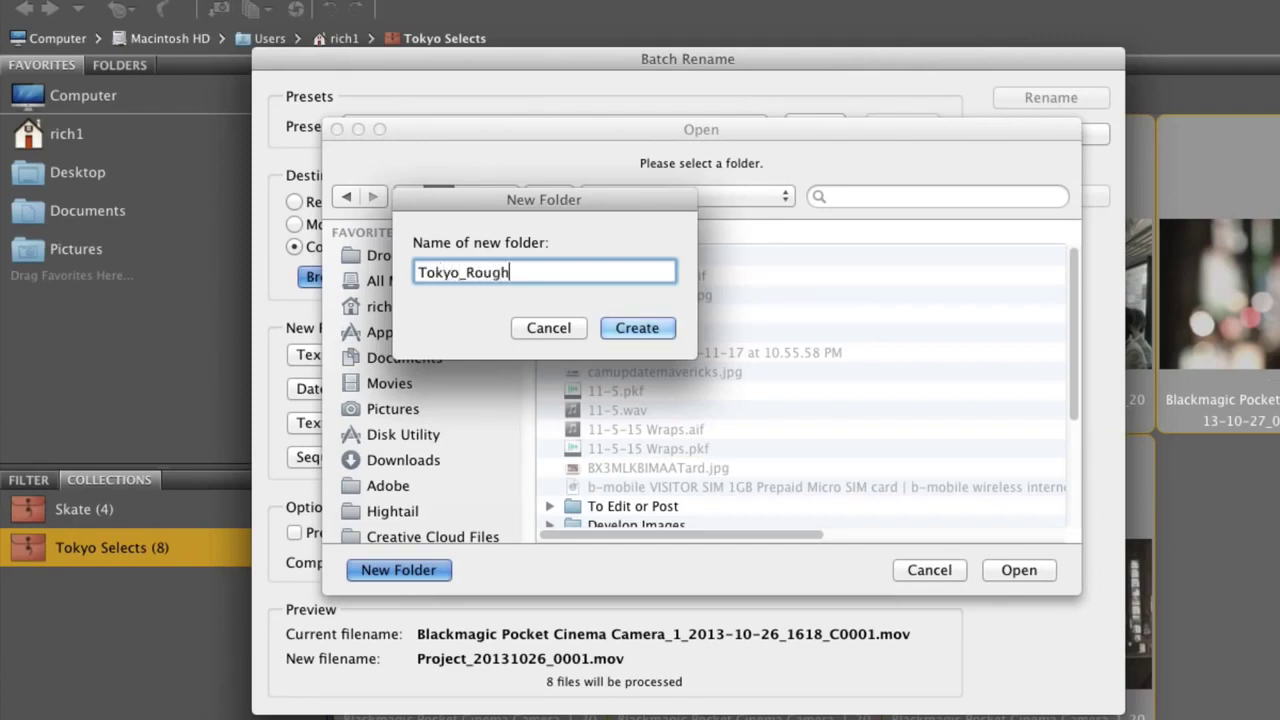
text(_Cut)
key(Return)
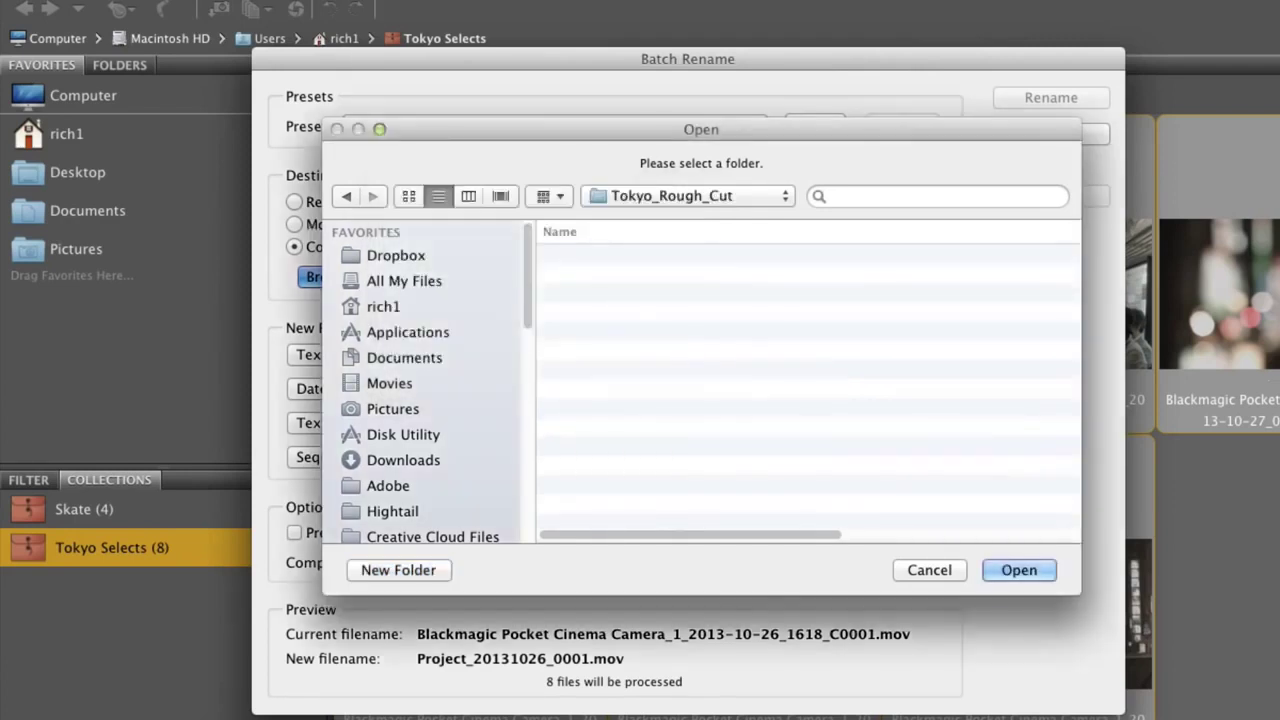
Step: Name copies Tokyo_Night_ plus a three-digit sequence, preserving original filenames, with Windows compatibility on
click(1006, 572)
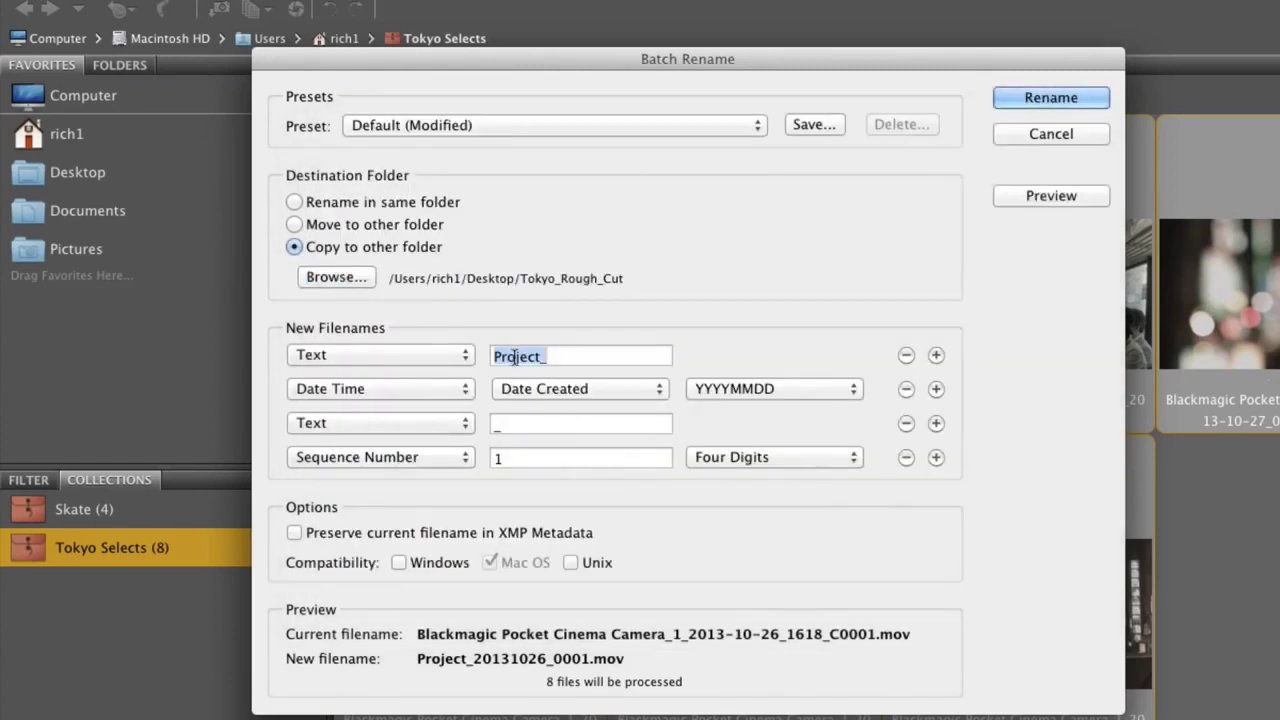
text(Tokyo_Ni)
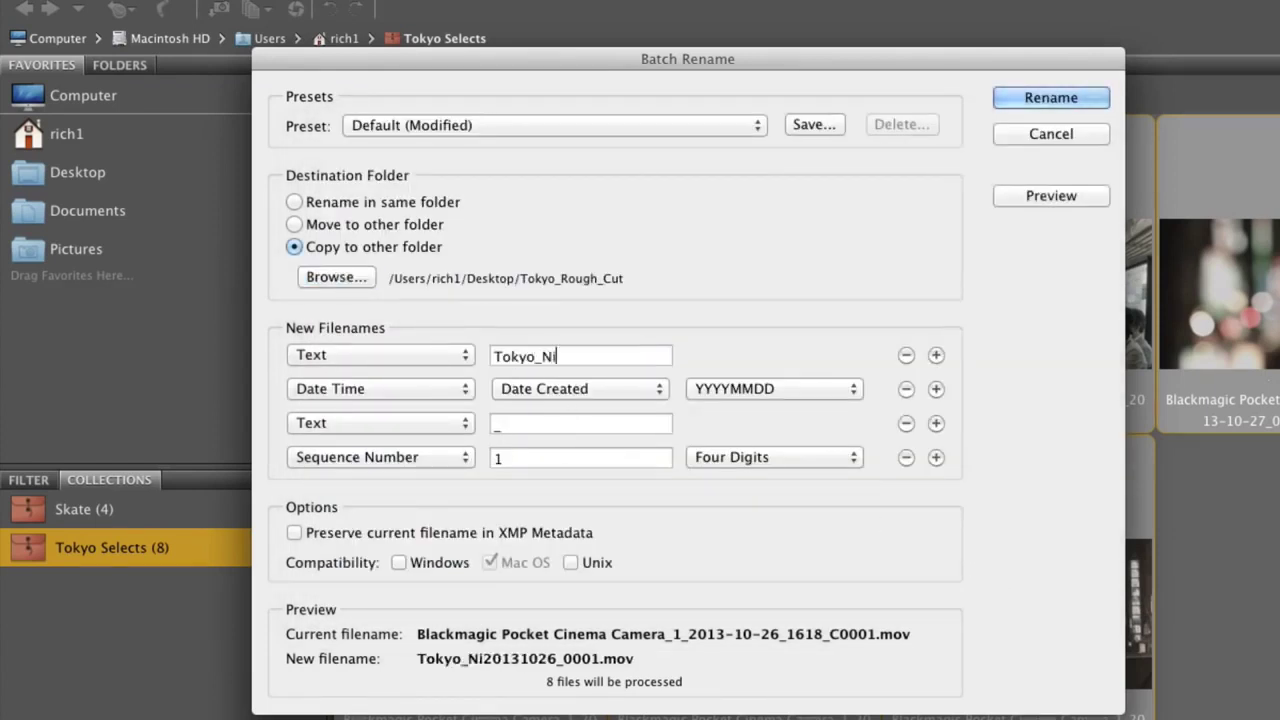
text(ght_)
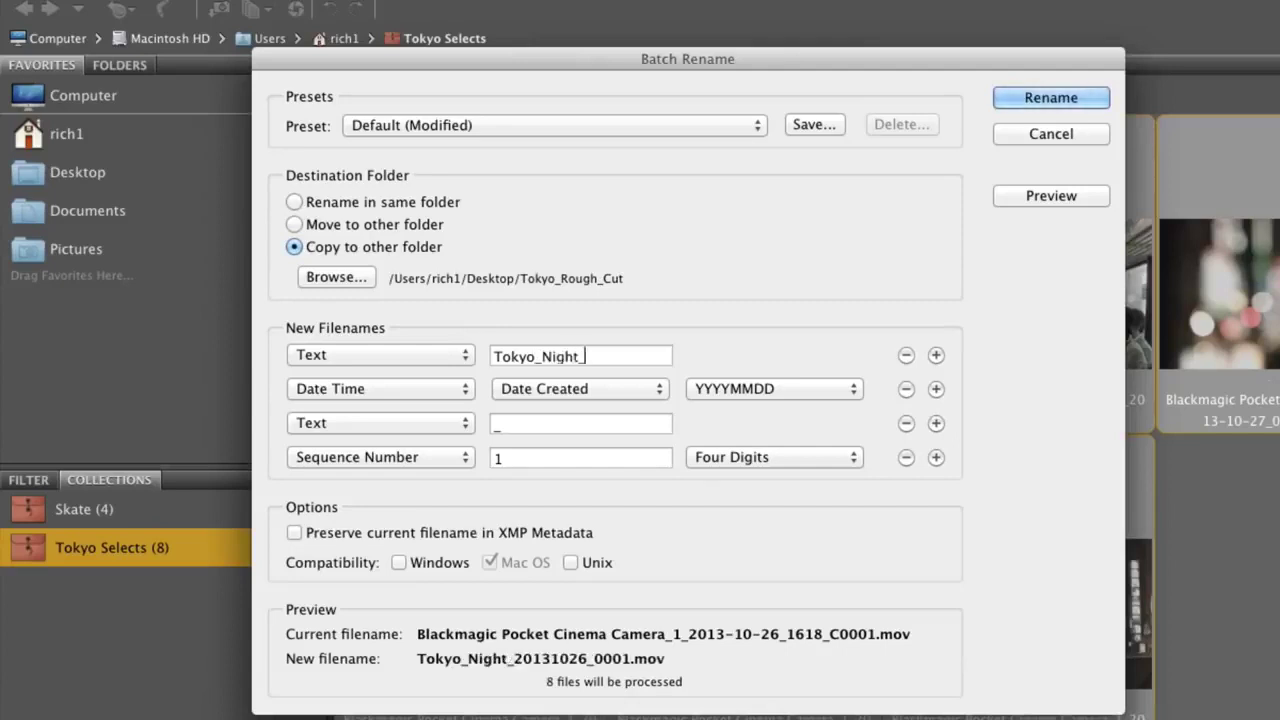
click(906, 390)
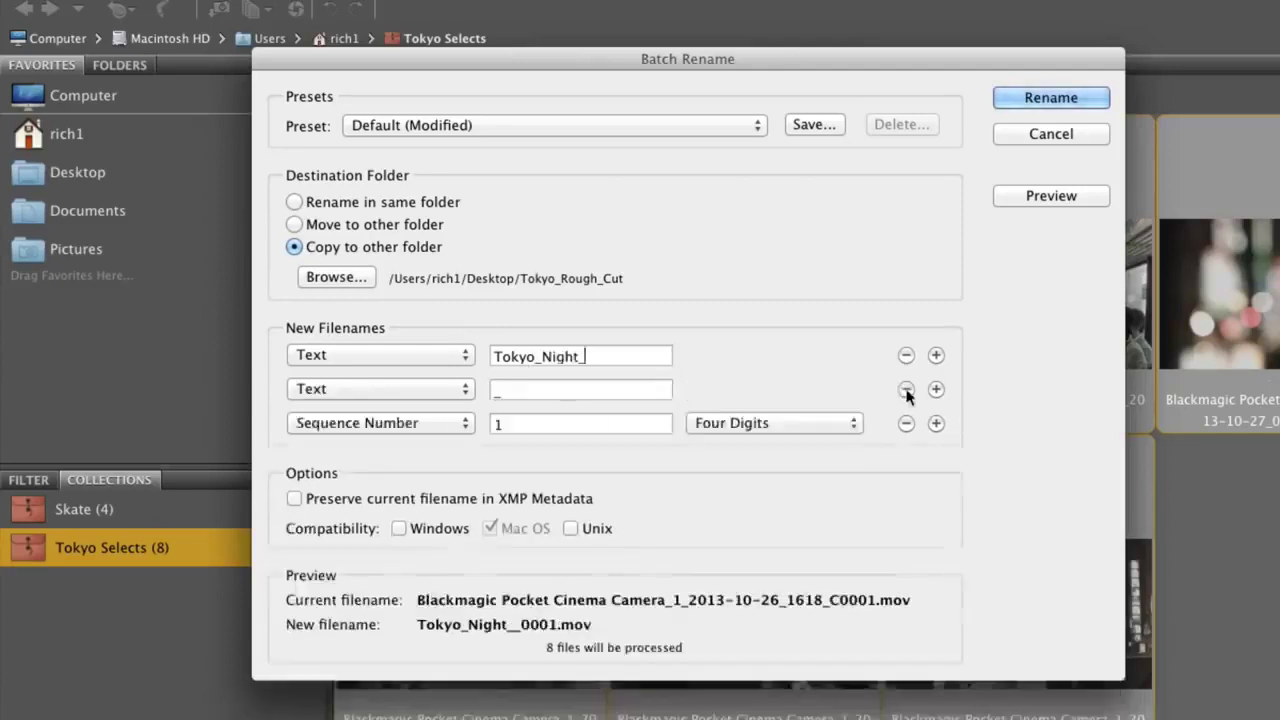
click(438, 395)
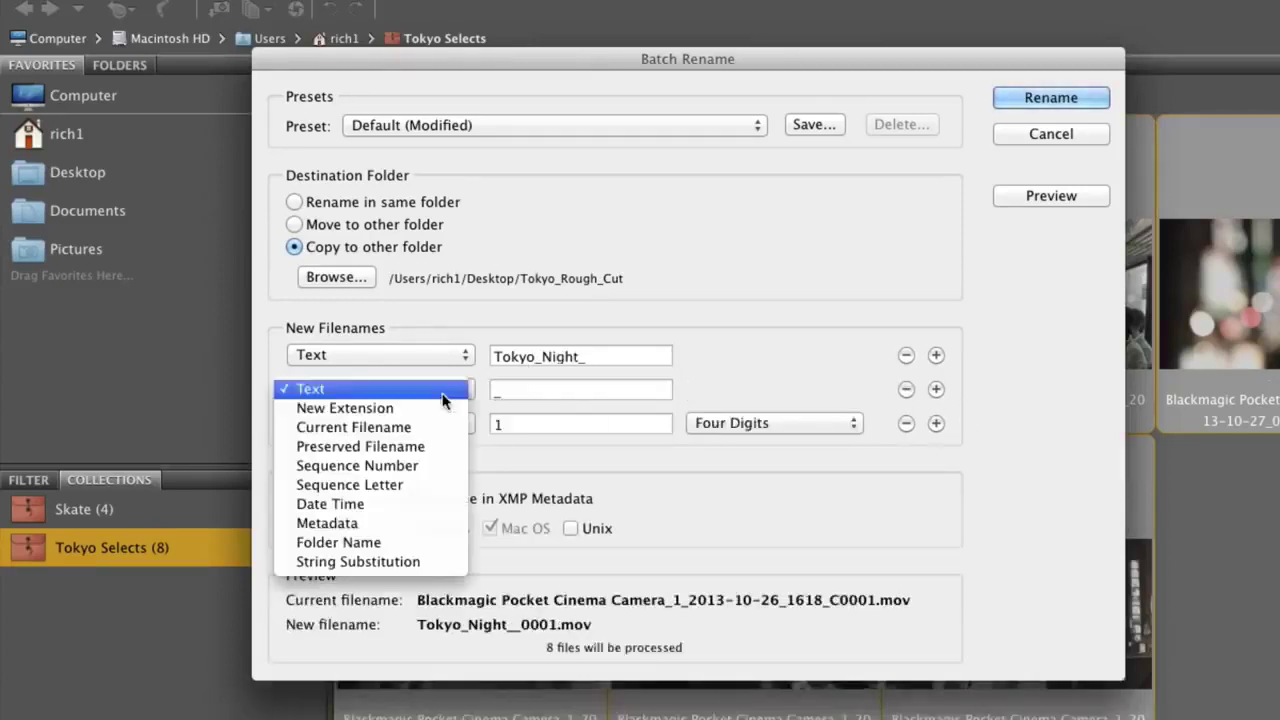
click(445, 465)
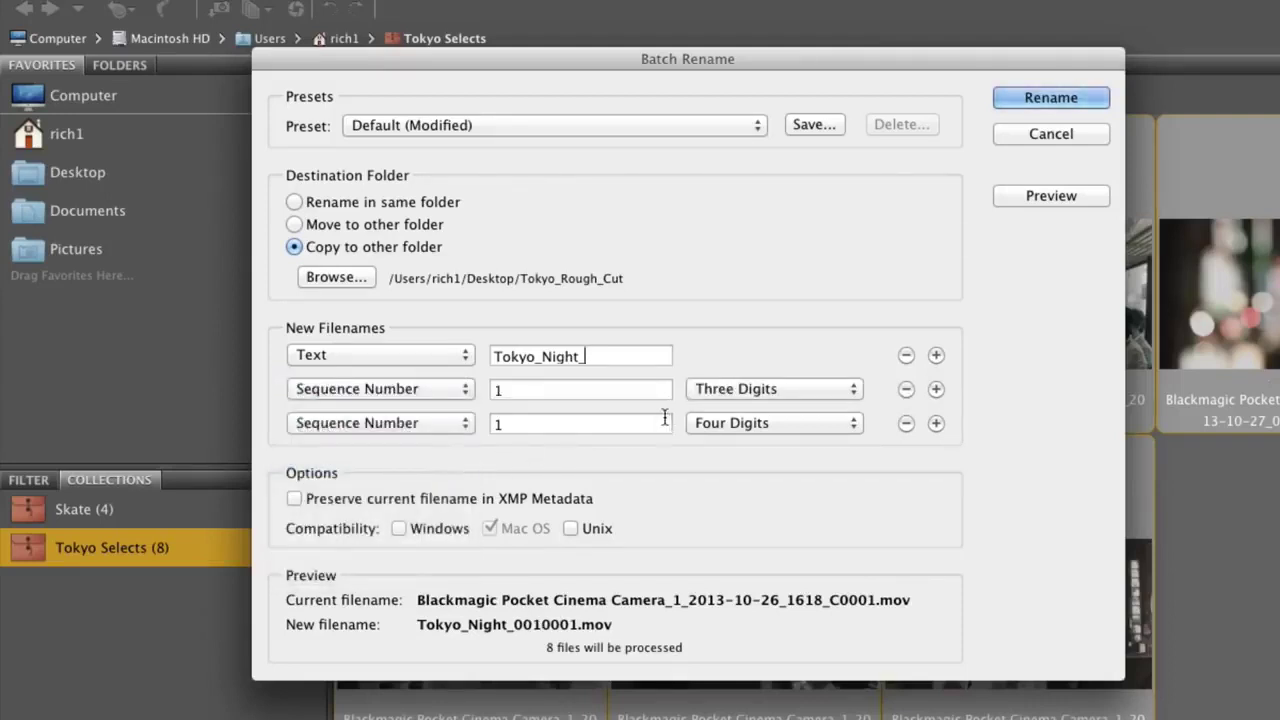
click(905, 423)
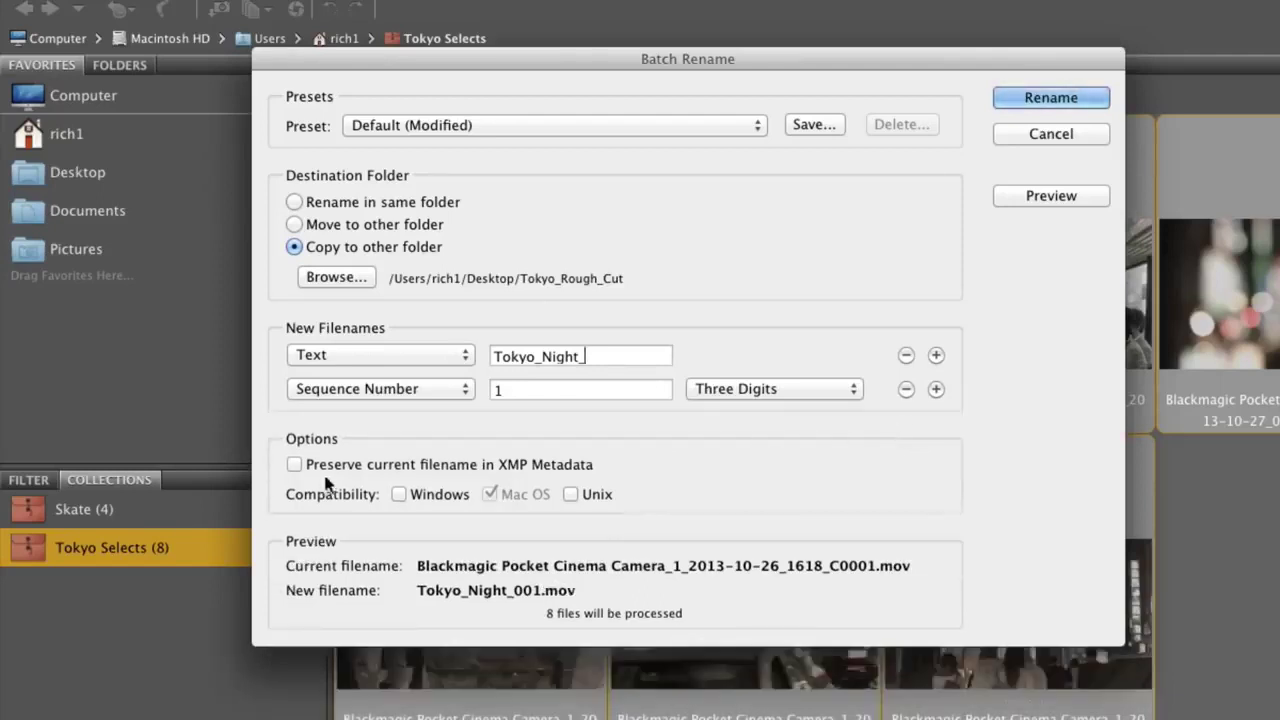
click(294, 464)
click(399, 494)
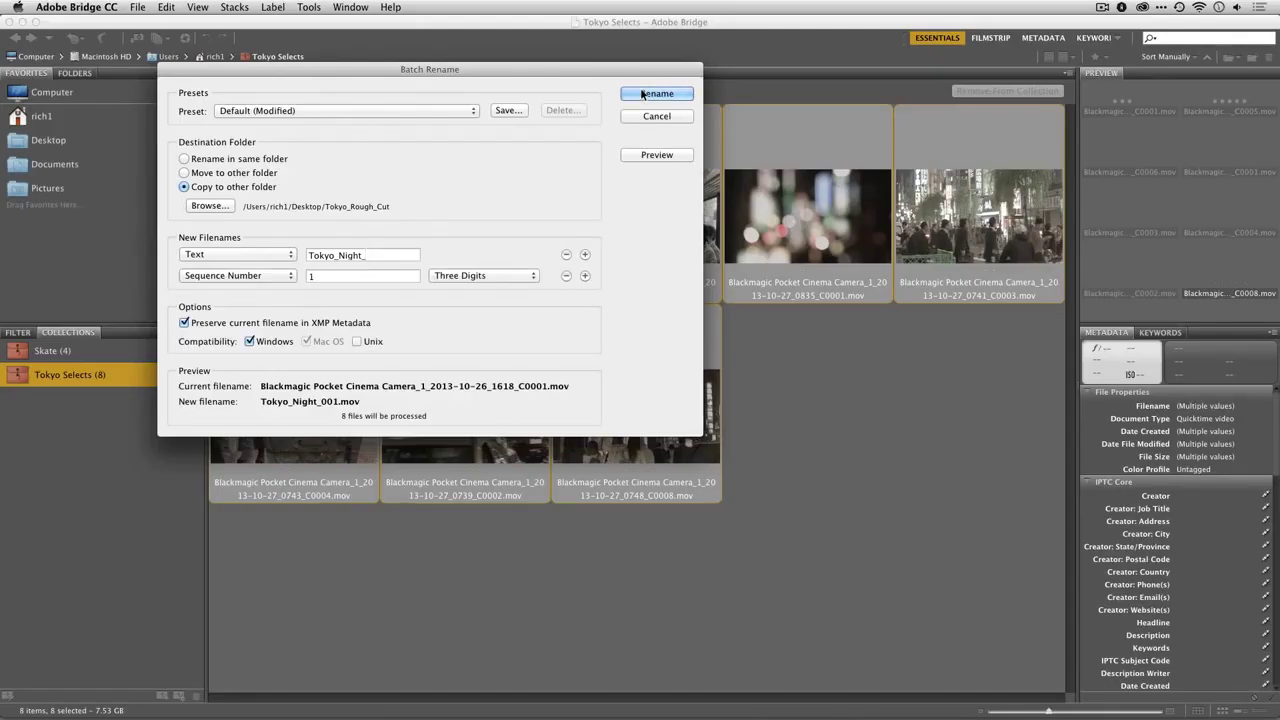
Step: Run the batch rename to copy the eight clips into Tokyo_Rough_Cut
click(656, 93)
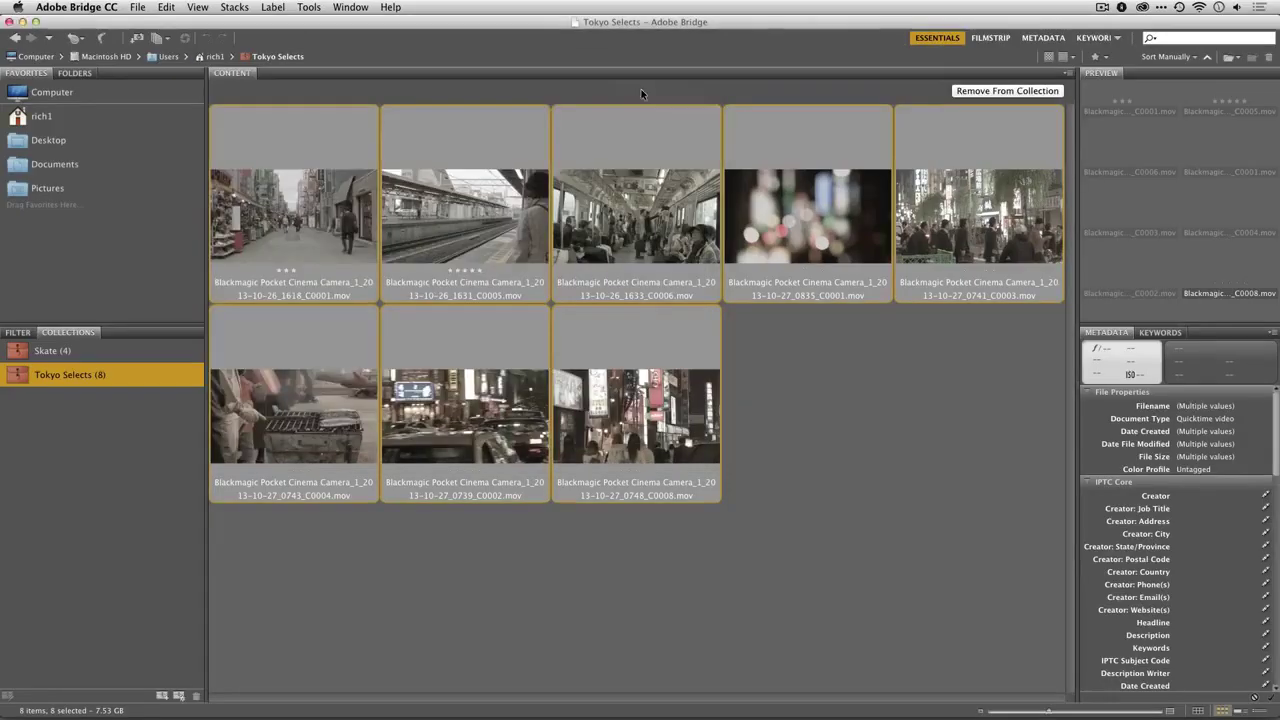